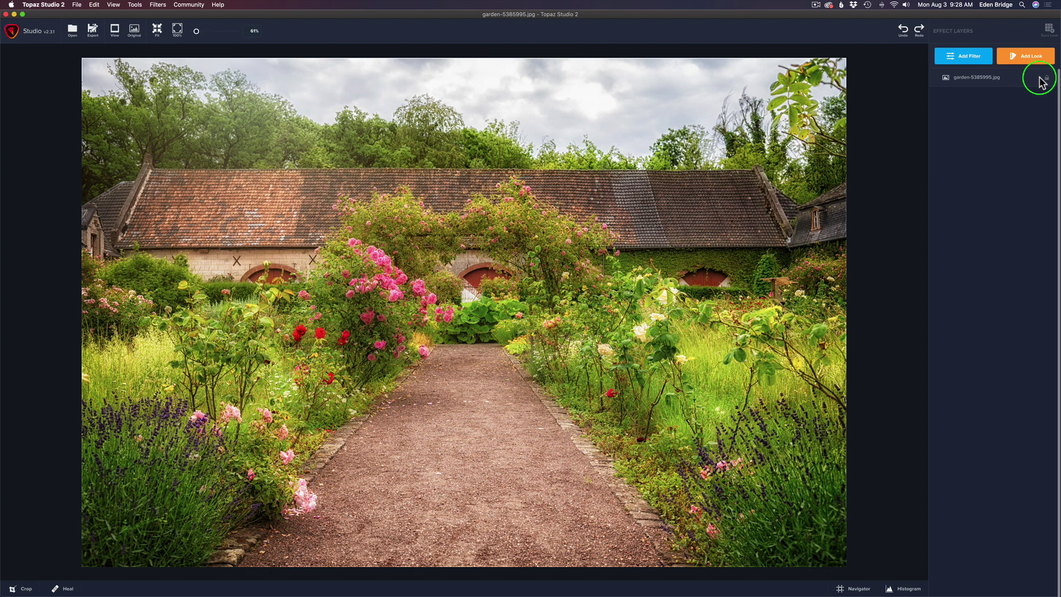
Add a Basic Adjustment filter layer above garden-5385995.jpg
{"action": "left_click", "coordinate": [967, 56]}
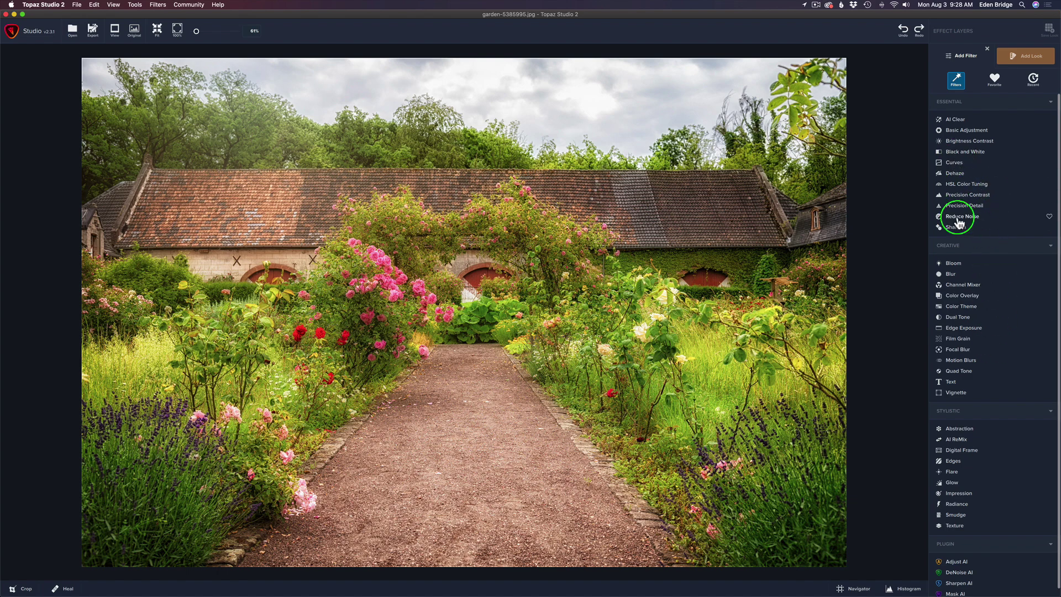
{"action": "left_click", "coordinate": [961, 132]}
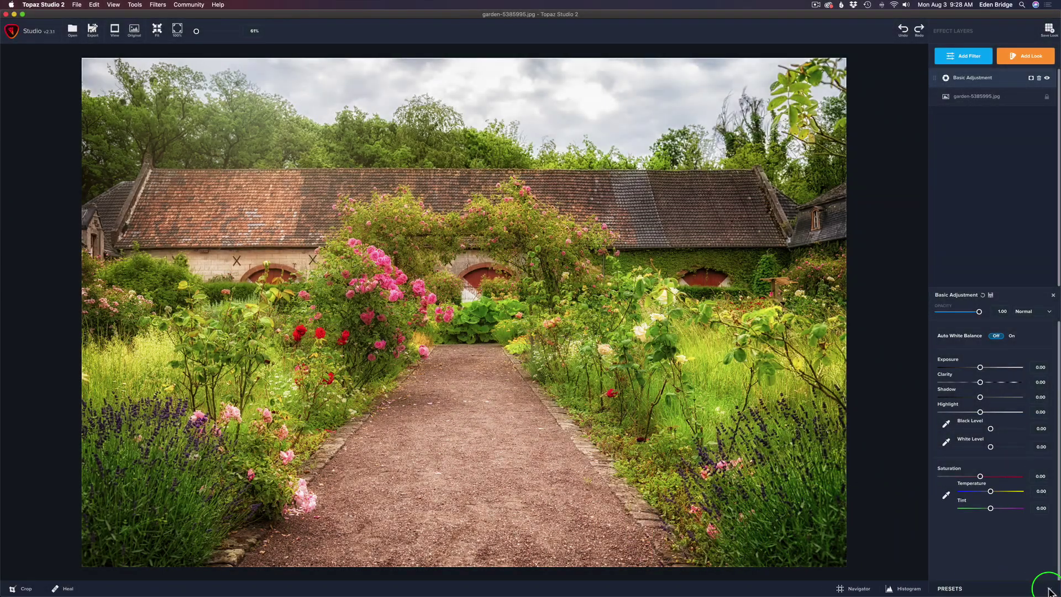
Open the Basic Adjustment presets and preview Bleach Bypass, Brighter and Cool and Dark on the photo
{"action": "left_click", "coordinate": [1048, 589]}
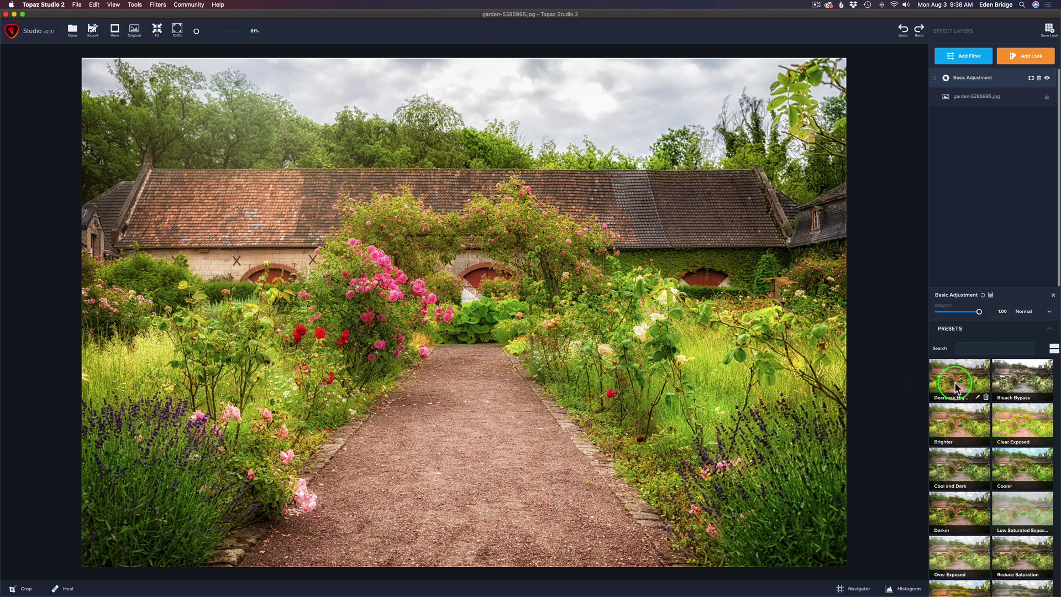
{"action": "left_click", "coordinate": [1035, 384]}
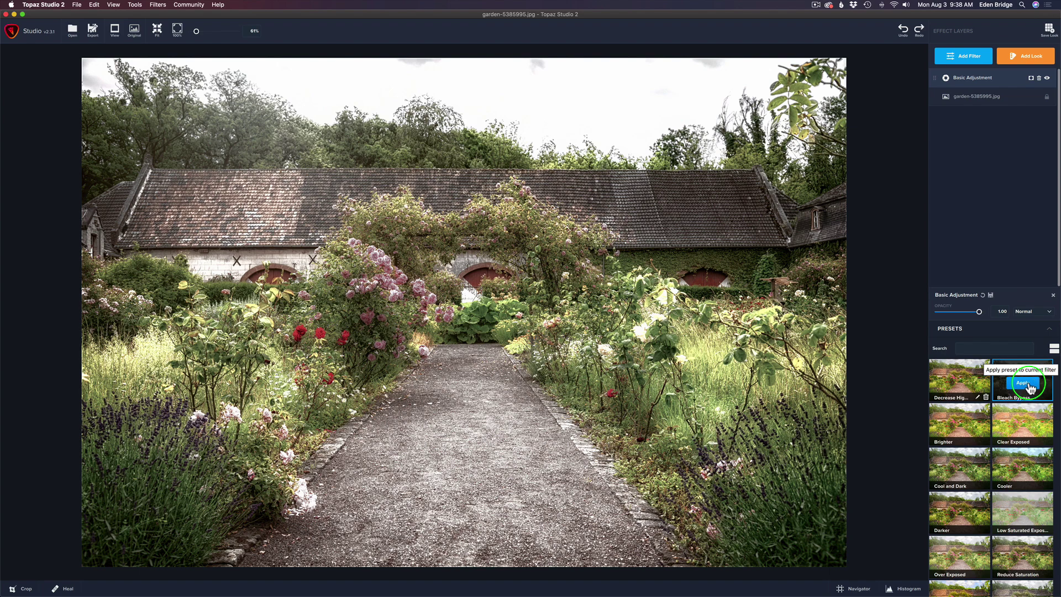
{"action": "left_click", "coordinate": [1028, 385]}
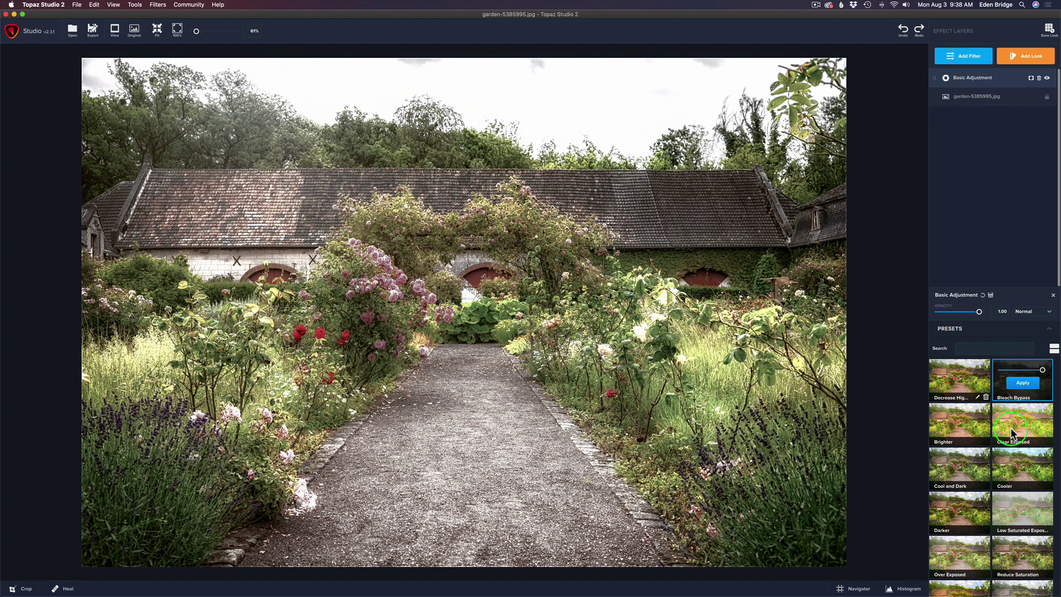
{"action": "left_click", "coordinate": [959, 431]}
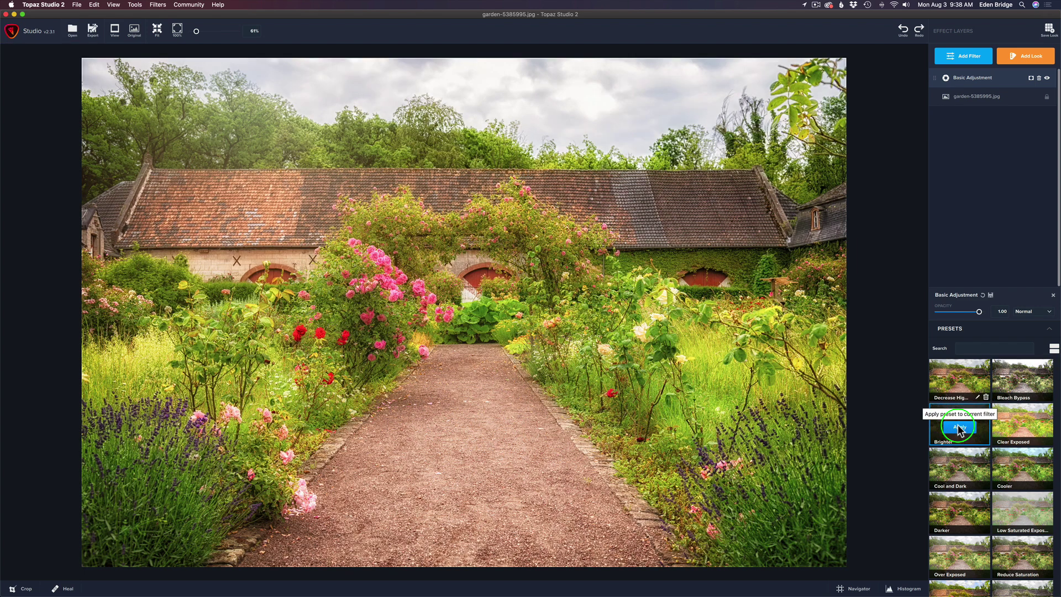
{"action": "left_click", "coordinate": [966, 477]}
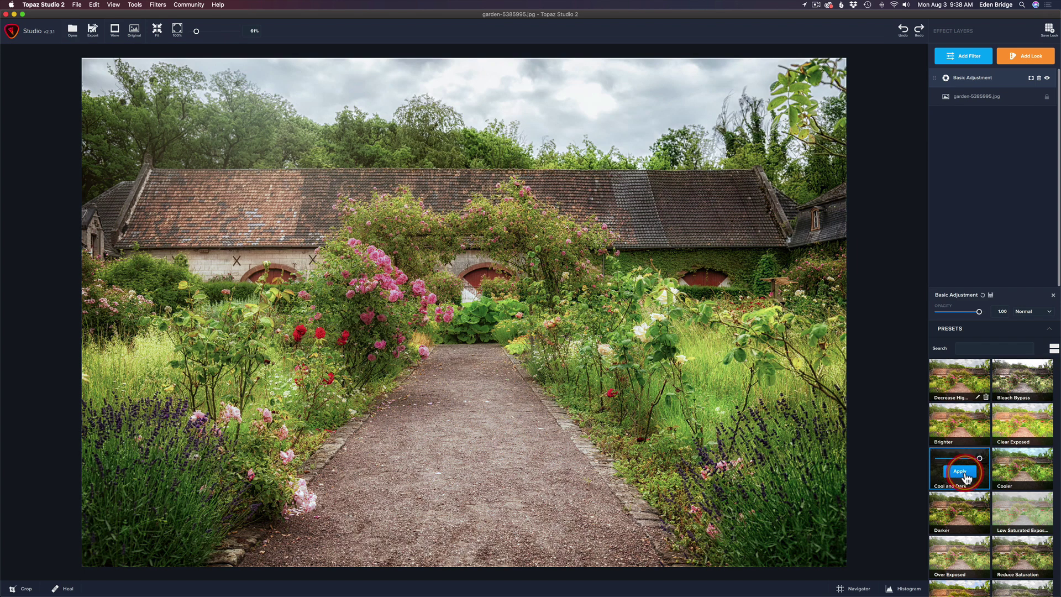
Work down the presets grid through Darker, Reduce Saturation, Saturation Boost, Toy Camera, Warmer and Warm Morning
{"action": "scroll", "coordinate": [1011, 481], "scroll_direction": "down", "scroll_amount": 2}
{"action": "left_click", "coordinate": [974, 476]}
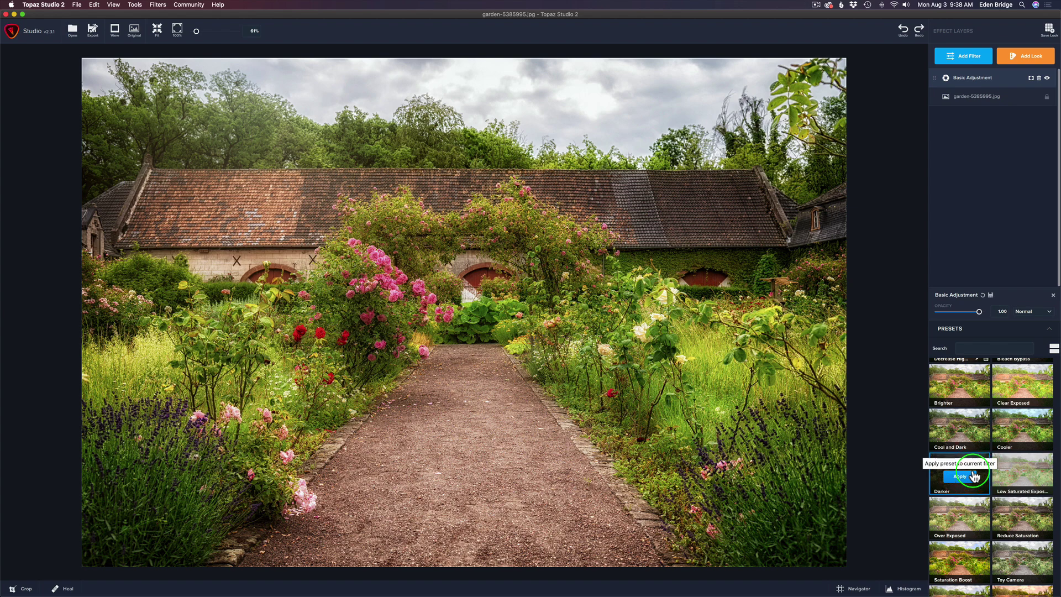
{"action": "left_click", "coordinate": [1020, 525]}
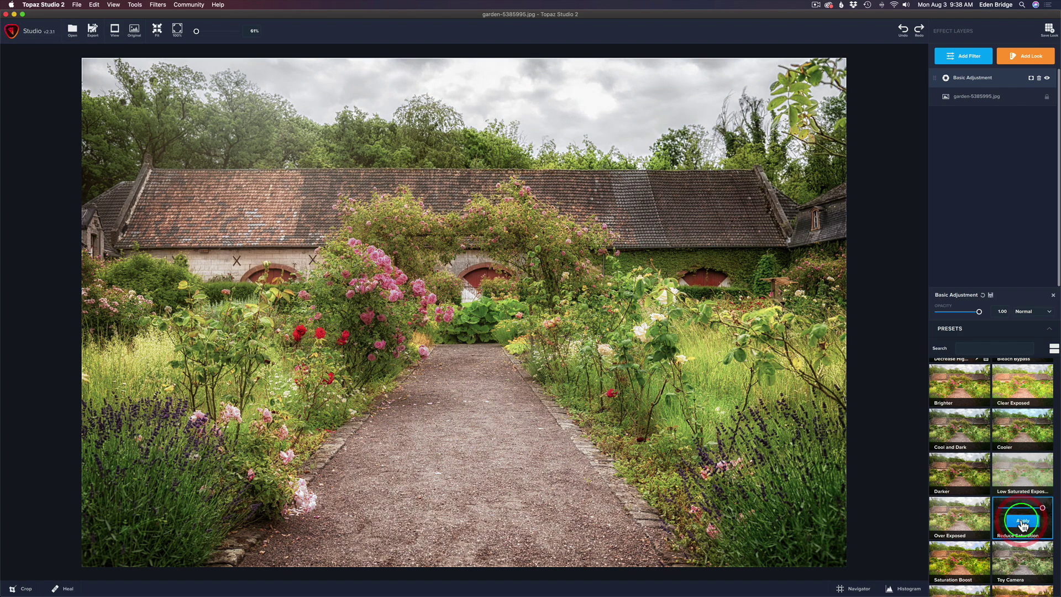
{"action": "scroll", "coordinate": [1006, 525], "scroll_direction": "down", "scroll_amount": 2}
{"action": "left_click", "coordinate": [968, 533]}
{"action": "left_click", "coordinate": [1032, 529]}
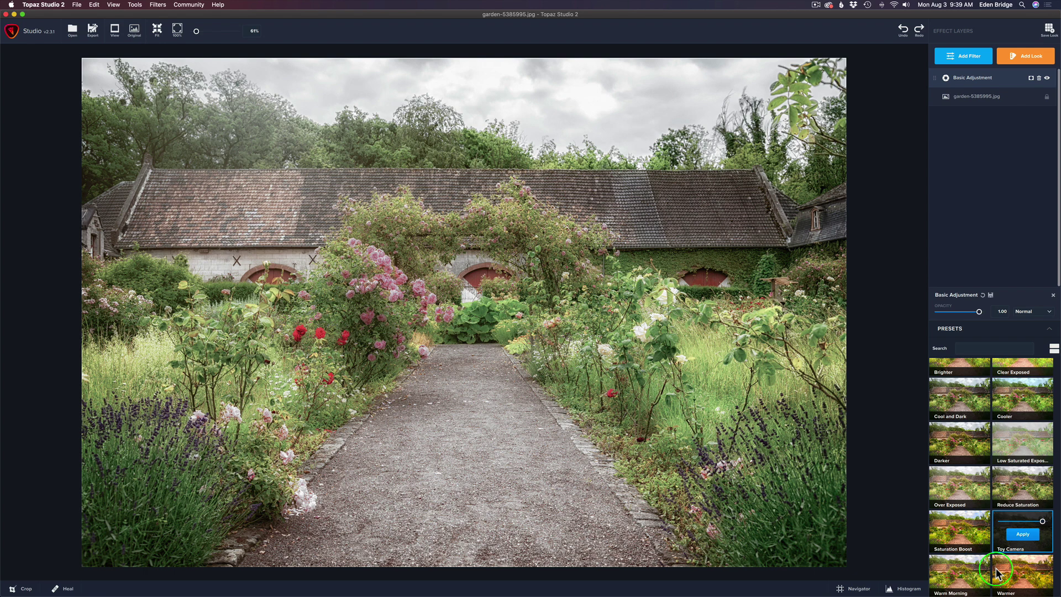
{"action": "left_click", "coordinate": [1023, 577]}
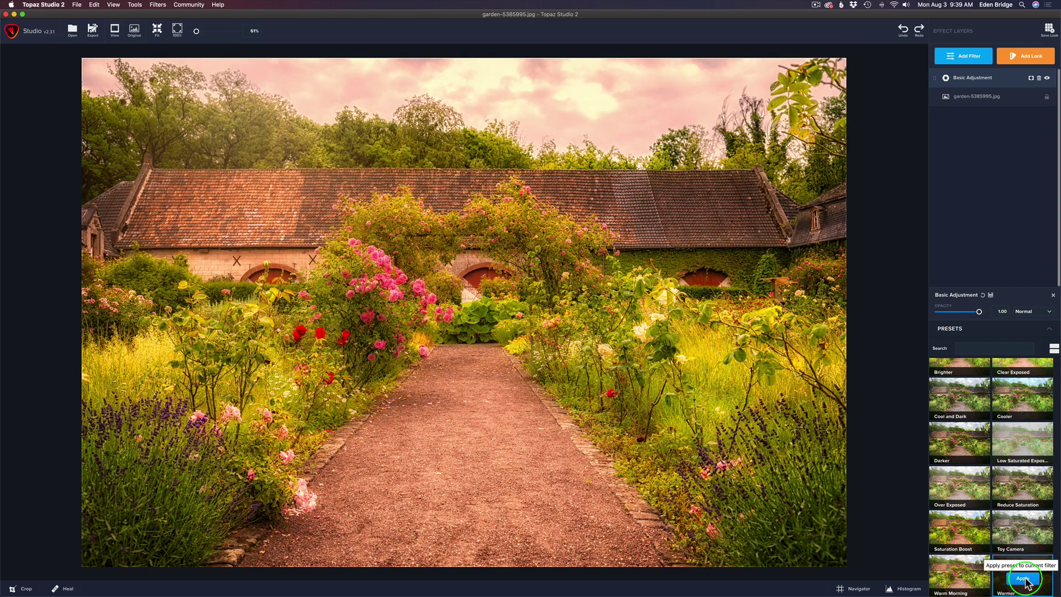
{"action": "left_click", "coordinate": [960, 579]}
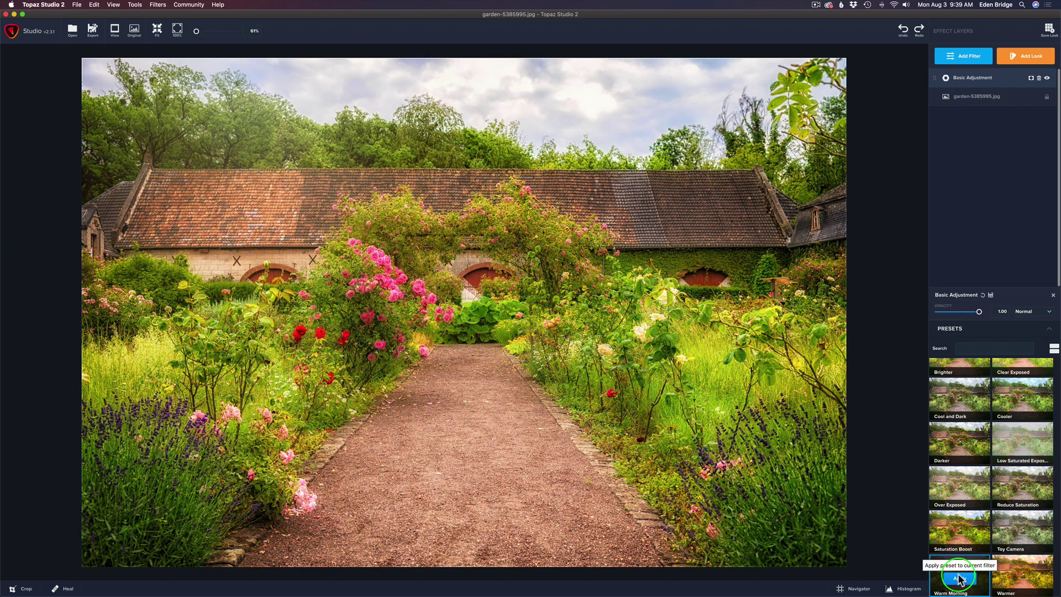
{"action": "scroll", "coordinate": [969, 490], "scroll_direction": "up", "scroll_amount": 3}
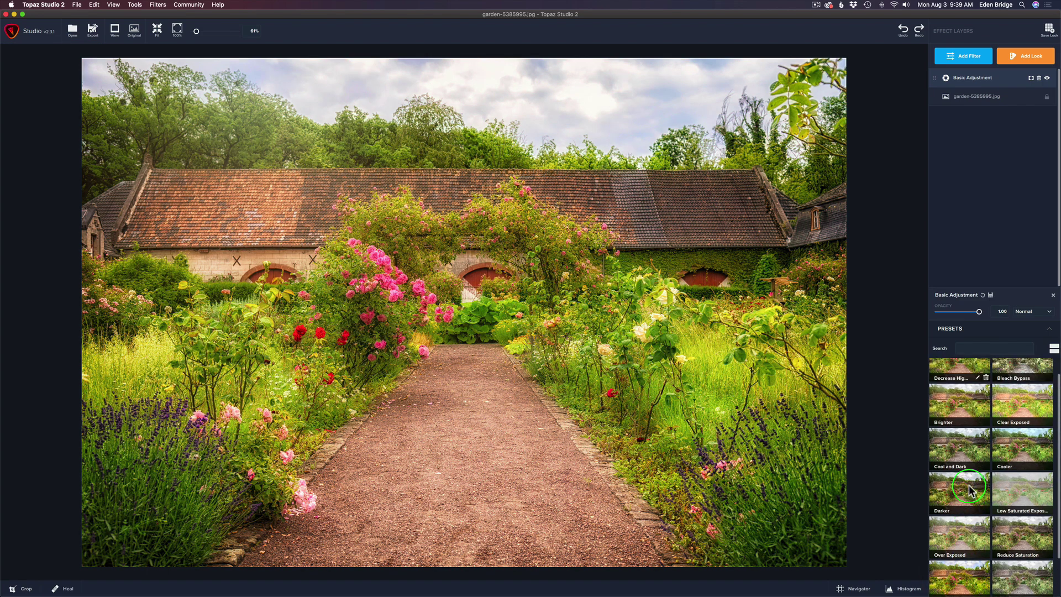
{"action": "scroll", "coordinate": [970, 490], "scroll_direction": "down", "scroll_amount": 2}
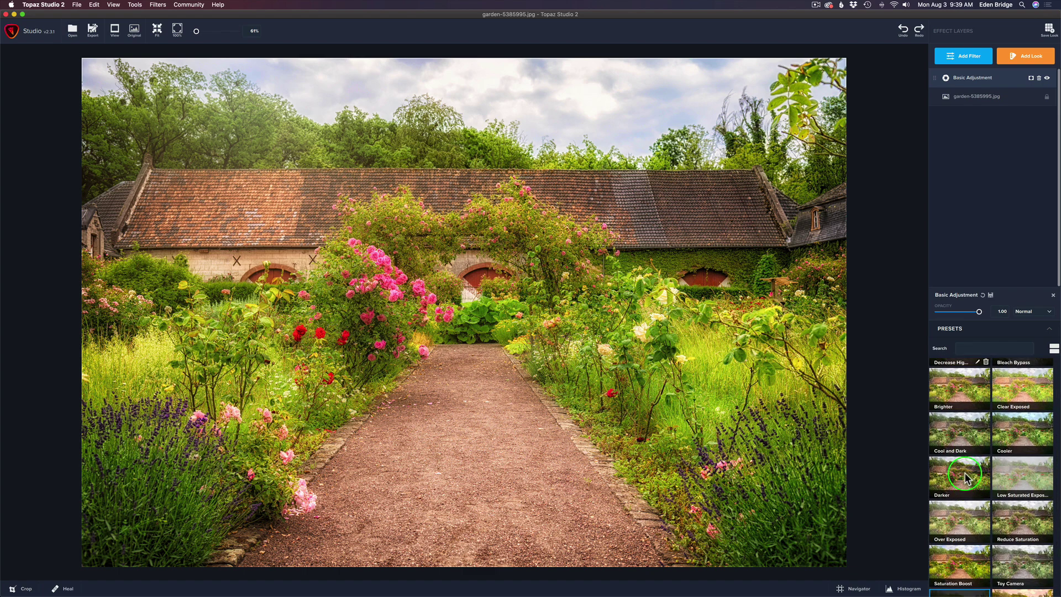
Apply the Darker preset to the Basic Adjustment layer and lower Shadow to -0.35
{"action": "left_click", "coordinate": [966, 478]}
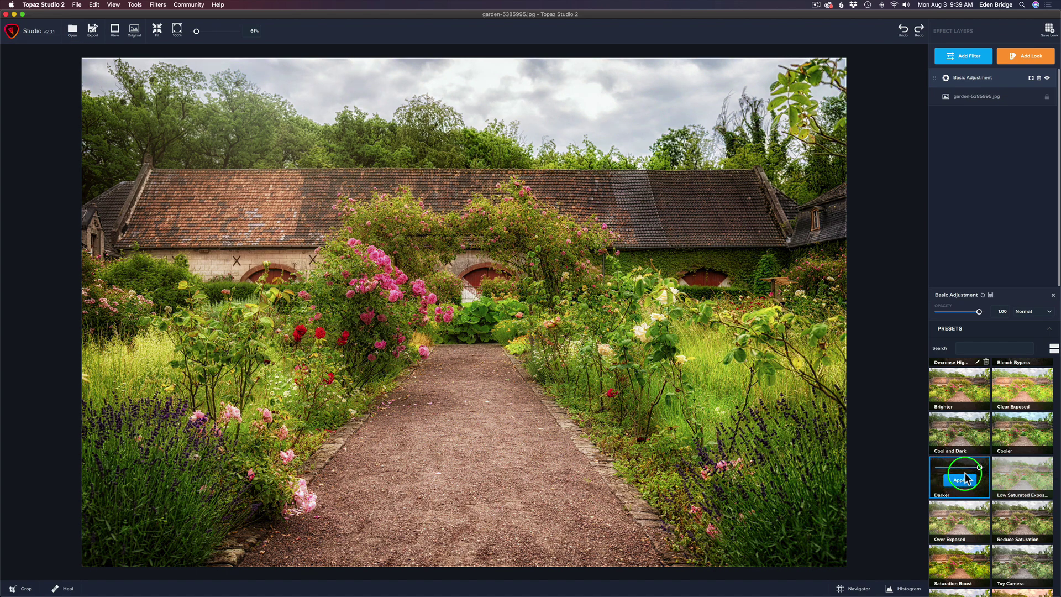
{"action": "left_click", "coordinate": [964, 480]}
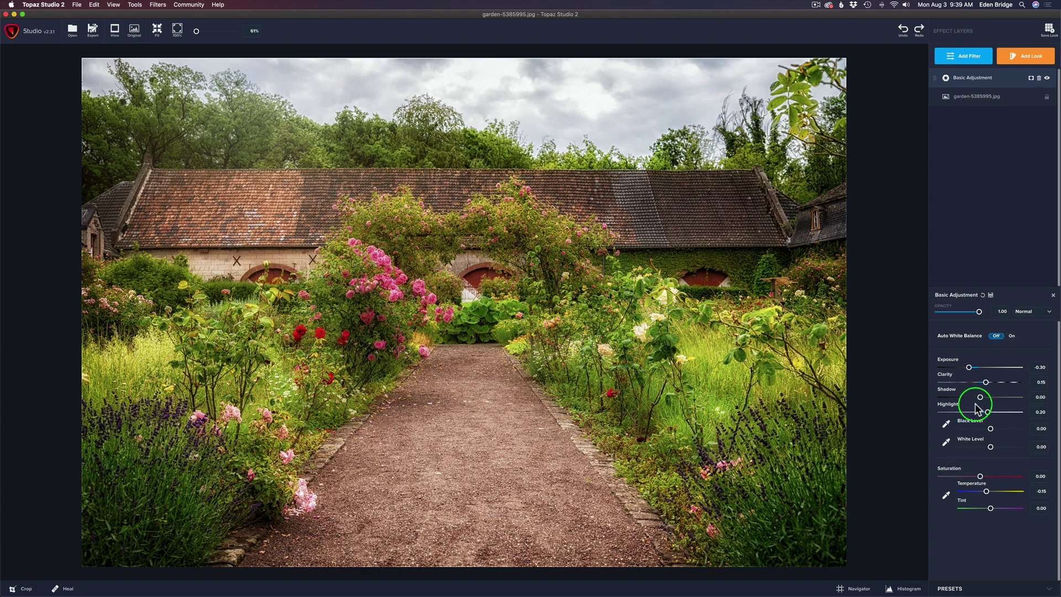
{"action": "left_click_drag", "start_coordinate": [980, 397], "coordinate": [969, 399]}
{"action": "left_click", "coordinate": [969, 398]}
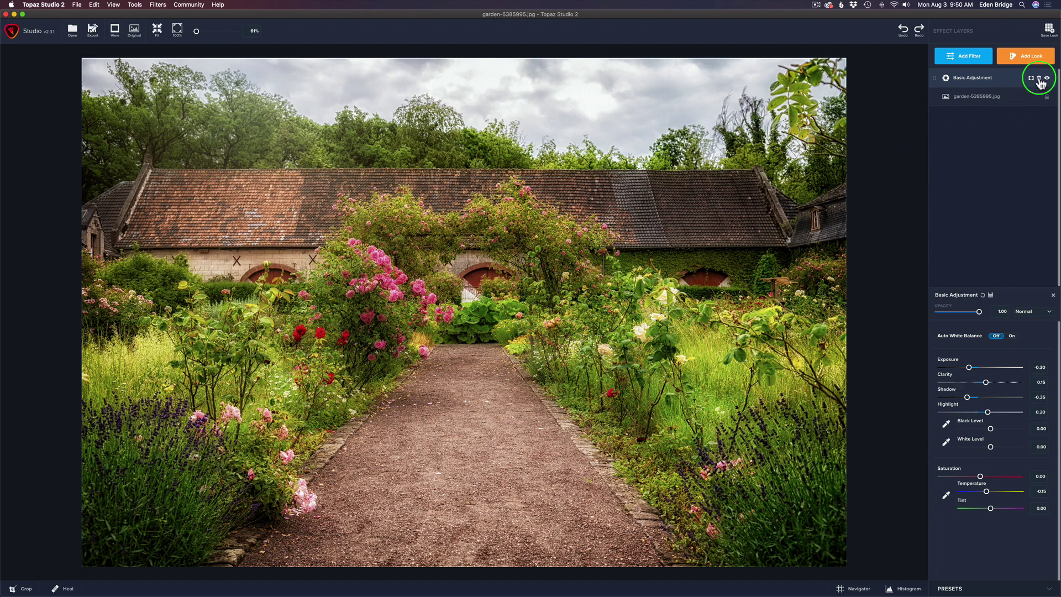
Replace the Basic Adjustment layer with a Brightness Contrast layer at default settings
{"action": "left_click", "coordinate": [1040, 82]}
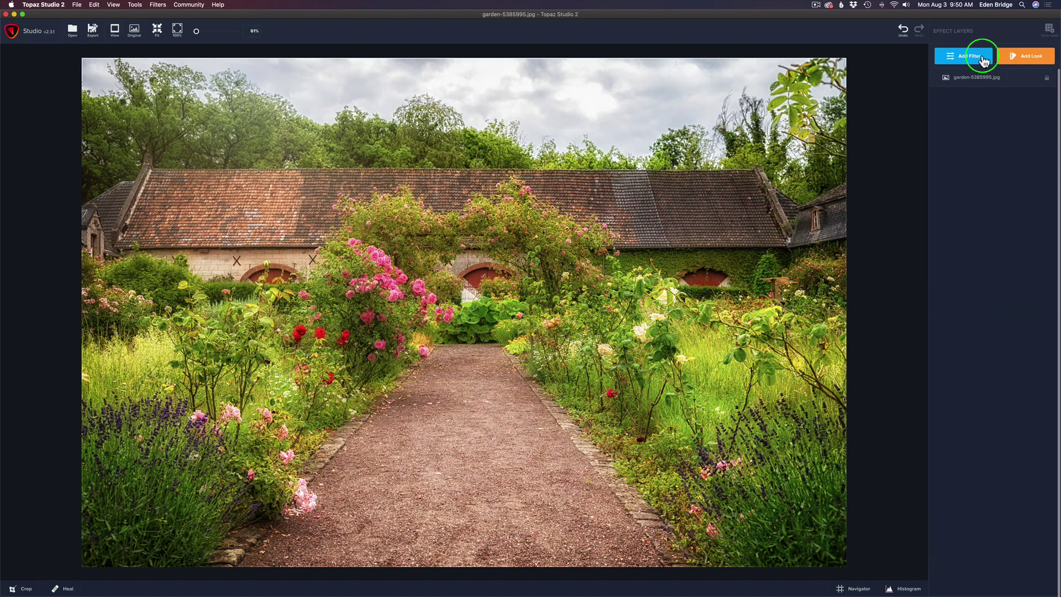
{"action": "left_click", "coordinate": [983, 57]}
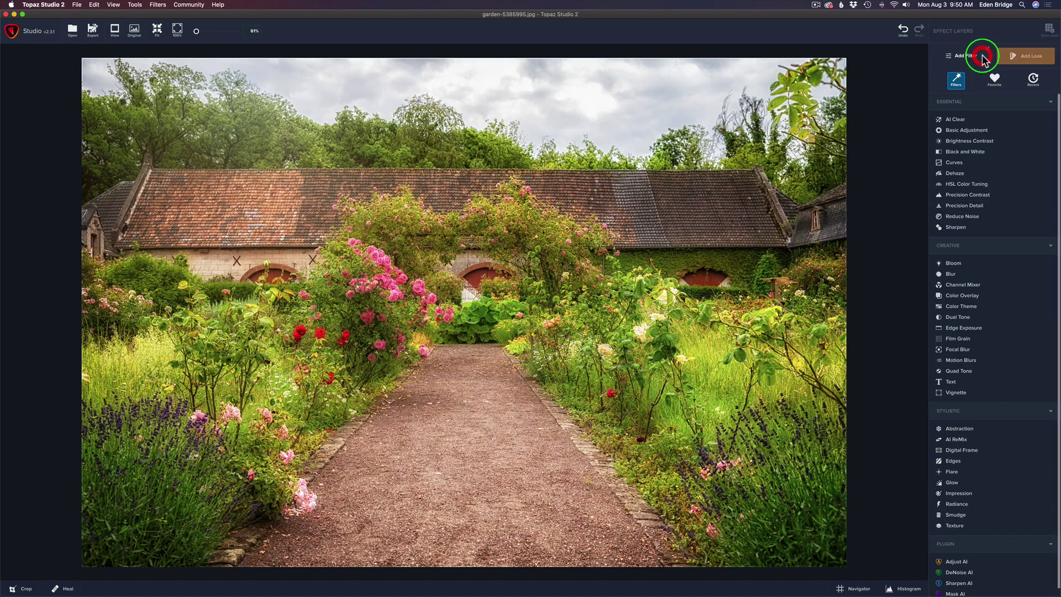
{"action": "left_click", "coordinate": [968, 143]}
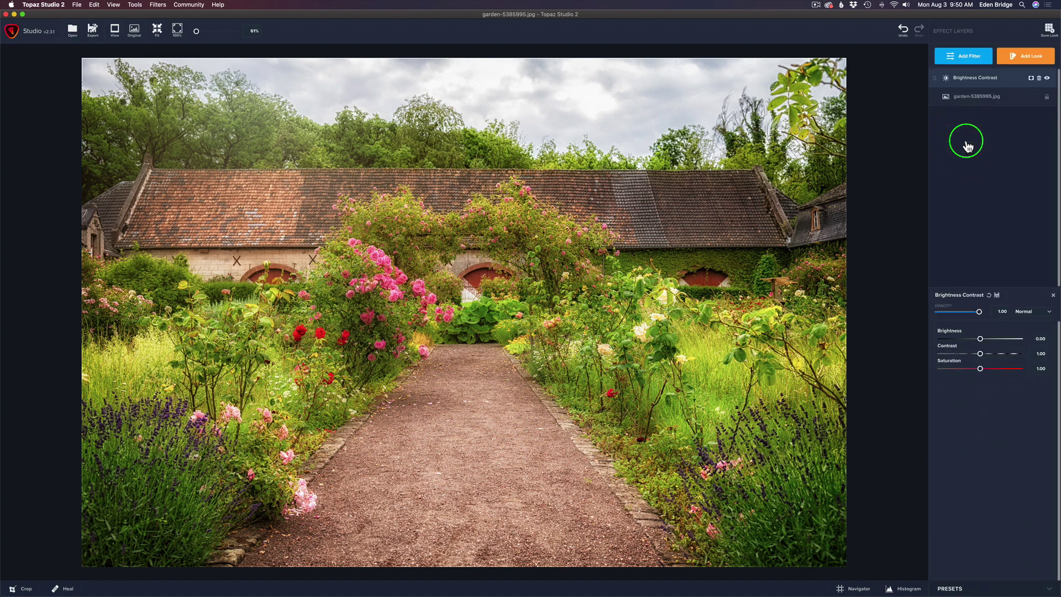
Open the Brightness Contrast presets and preview Black and White Negative, Bright and Cheery, Brighter and Color Pop
{"action": "left_click", "coordinate": [1017, 587]}
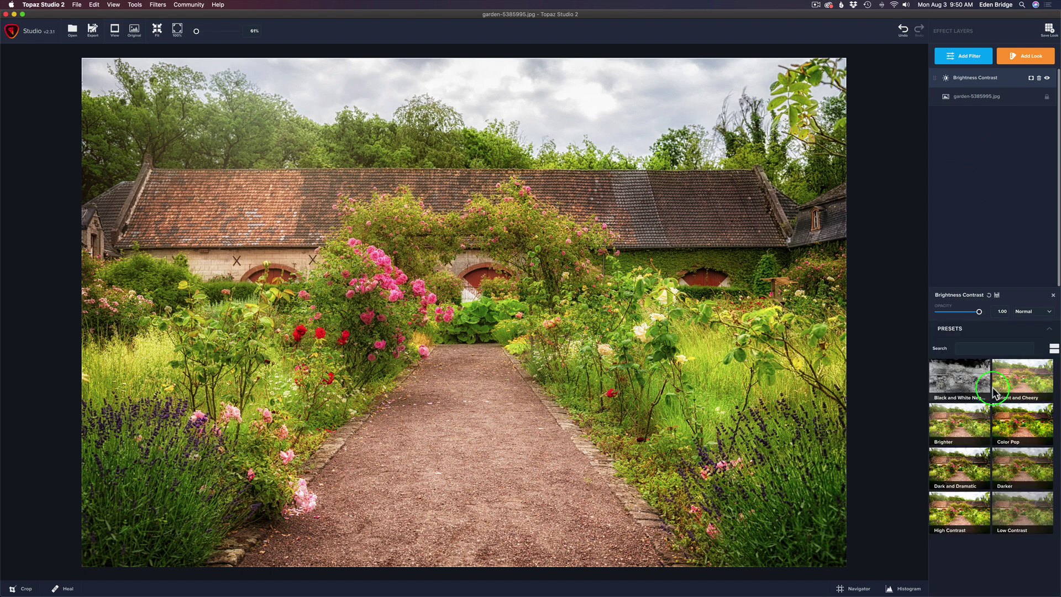
{"action": "left_click", "coordinate": [964, 381]}
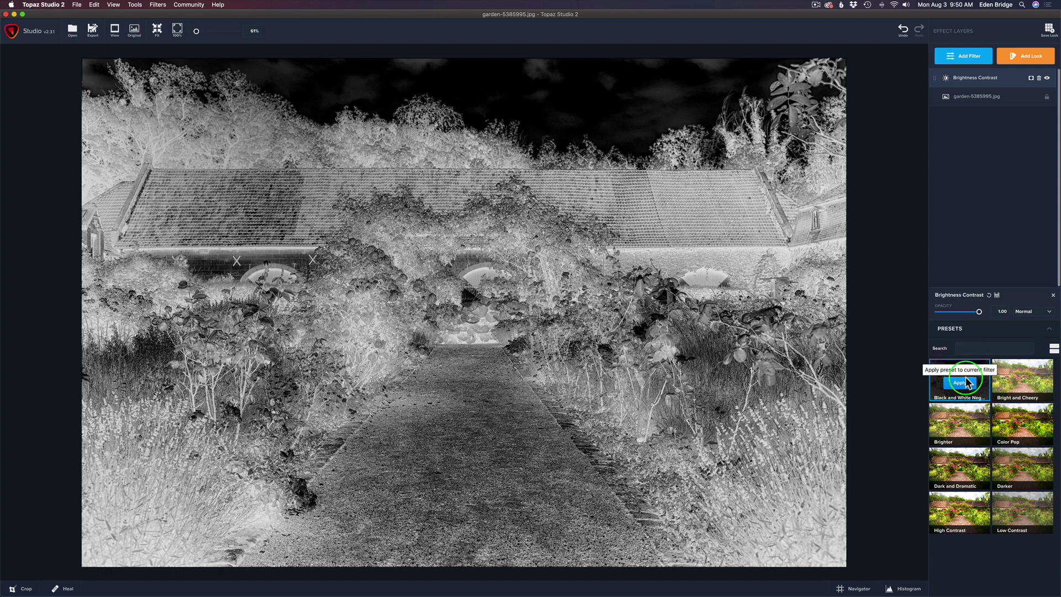
{"action": "left_click", "coordinate": [1029, 381]}
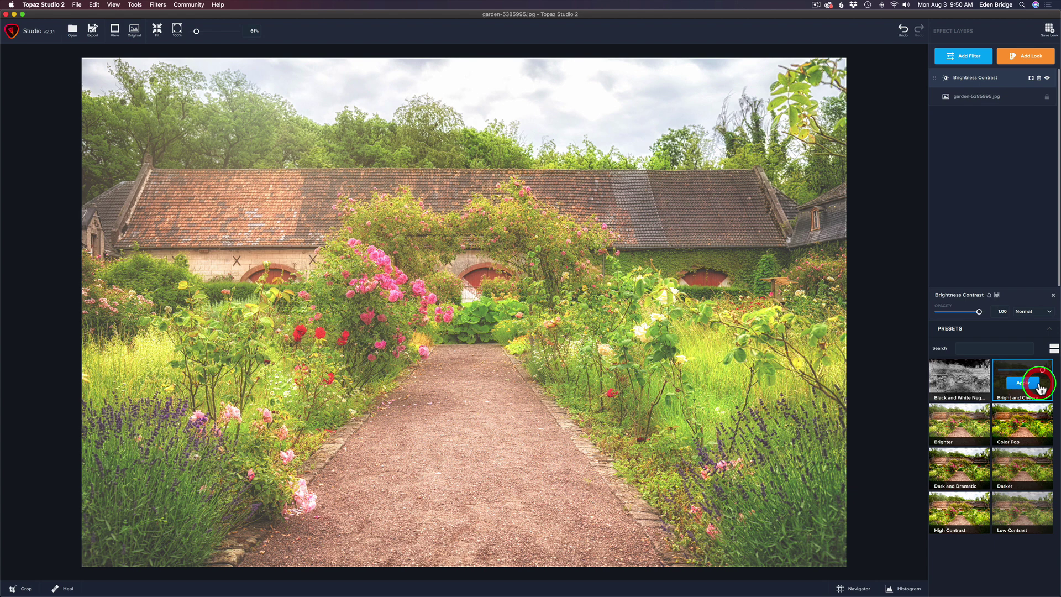
{"action": "left_click", "coordinate": [957, 422]}
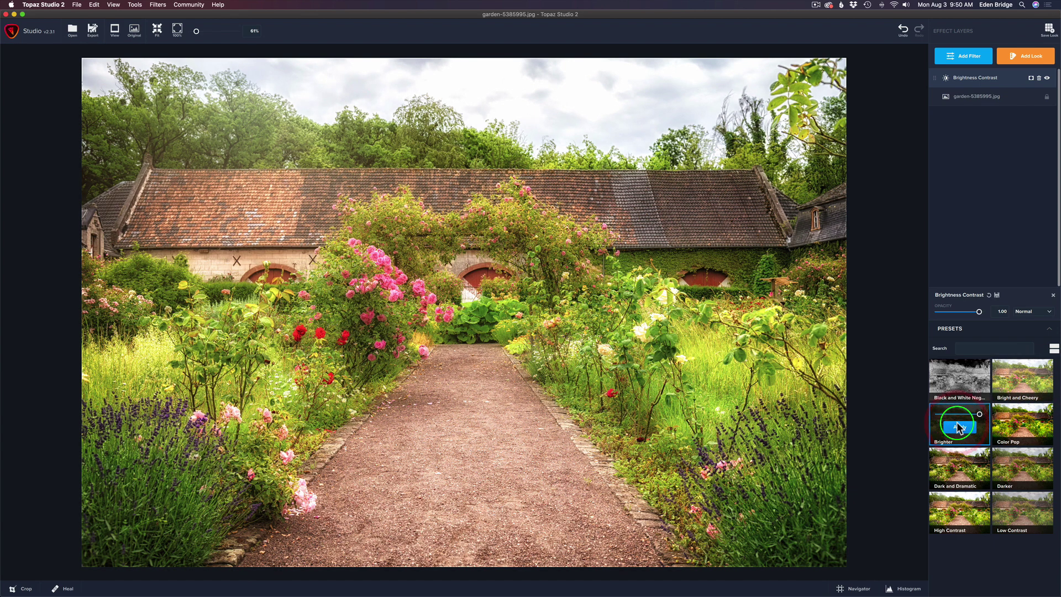
{"action": "left_click", "coordinate": [1024, 428]}
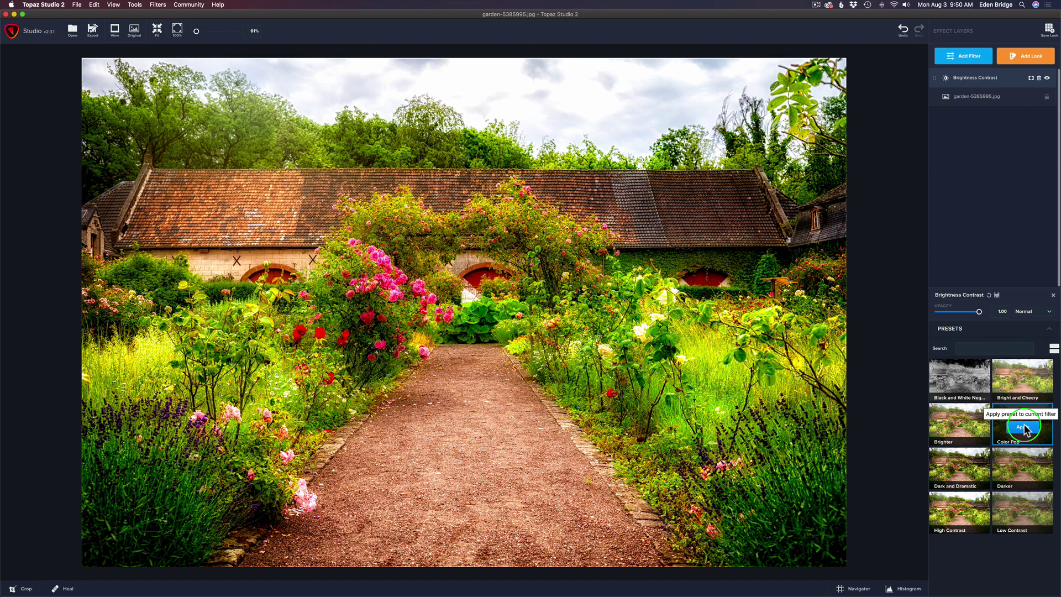
Preview Dark and Dramatic, Darker, High Contrast and Low Contrast, returning to Dark and Dramatic
{"action": "left_click", "coordinate": [968, 474]}
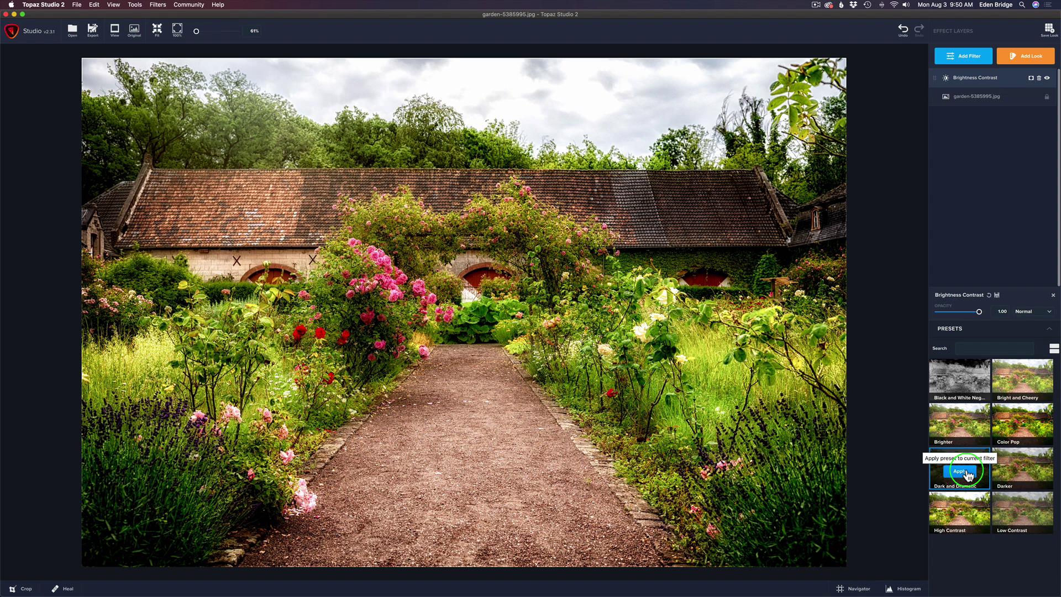
{"action": "left_click", "coordinate": [1041, 475]}
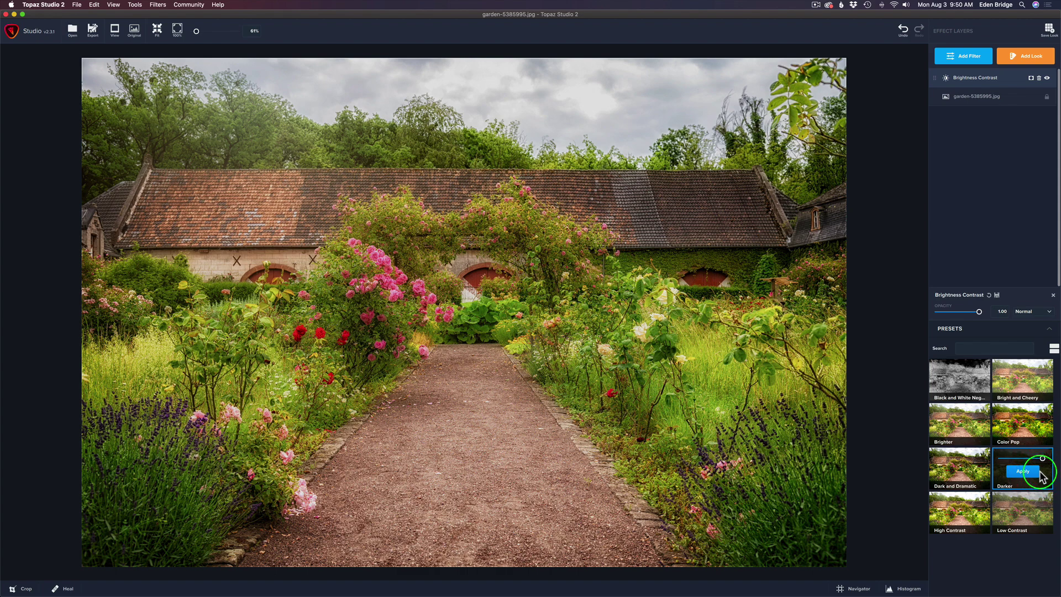
{"action": "left_click", "coordinate": [965, 516]}
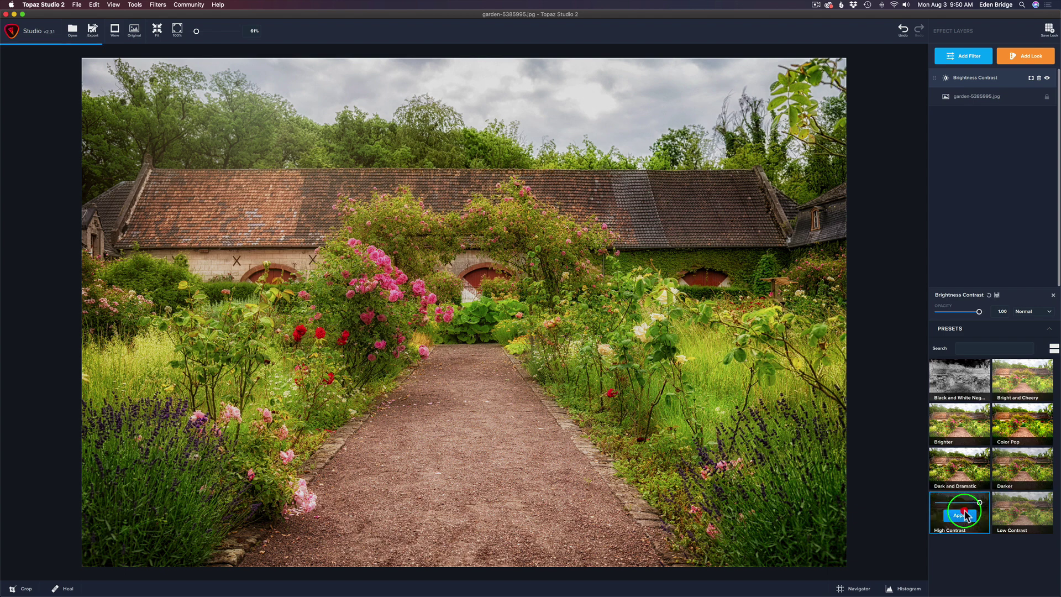
{"action": "left_click", "coordinate": [1036, 517]}
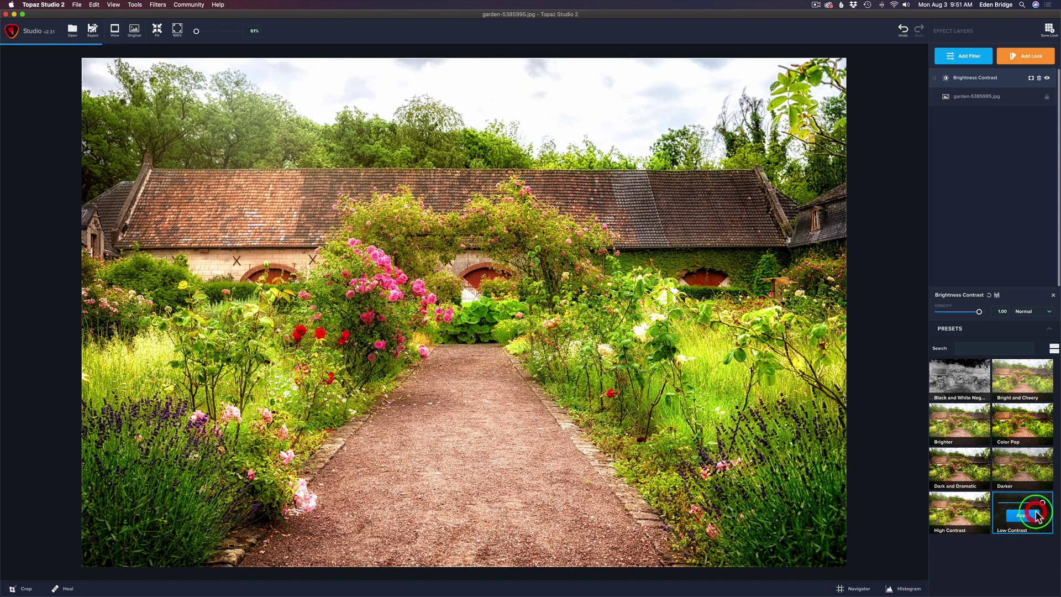
{"action": "left_click", "coordinate": [962, 461]}
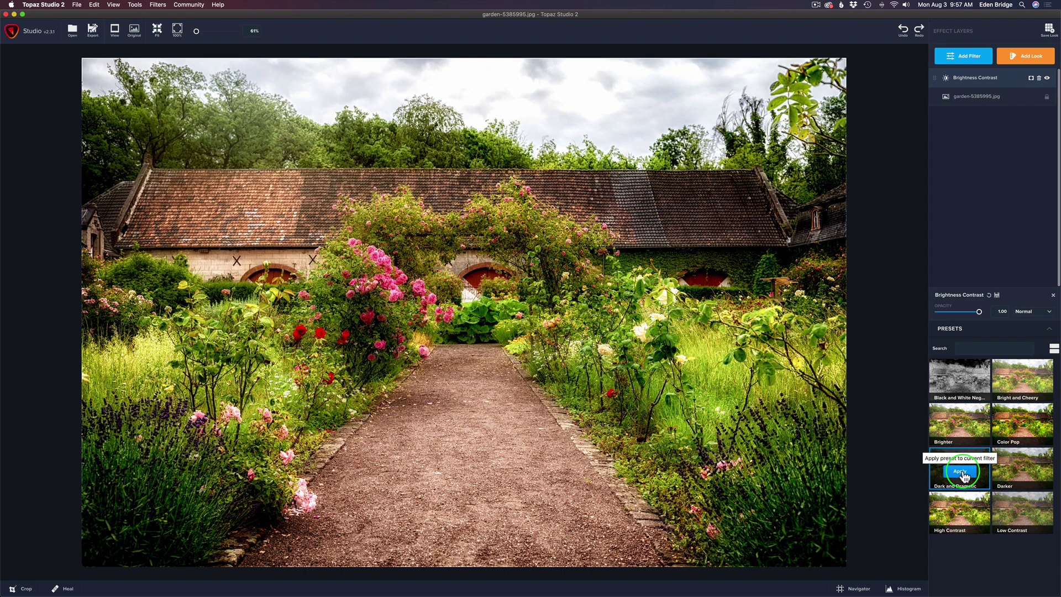
Reduce the Dark and Dramatic preset strength to about 0.56 using its thumbnail slider
{"action": "left_click", "coordinate": [965, 475]}
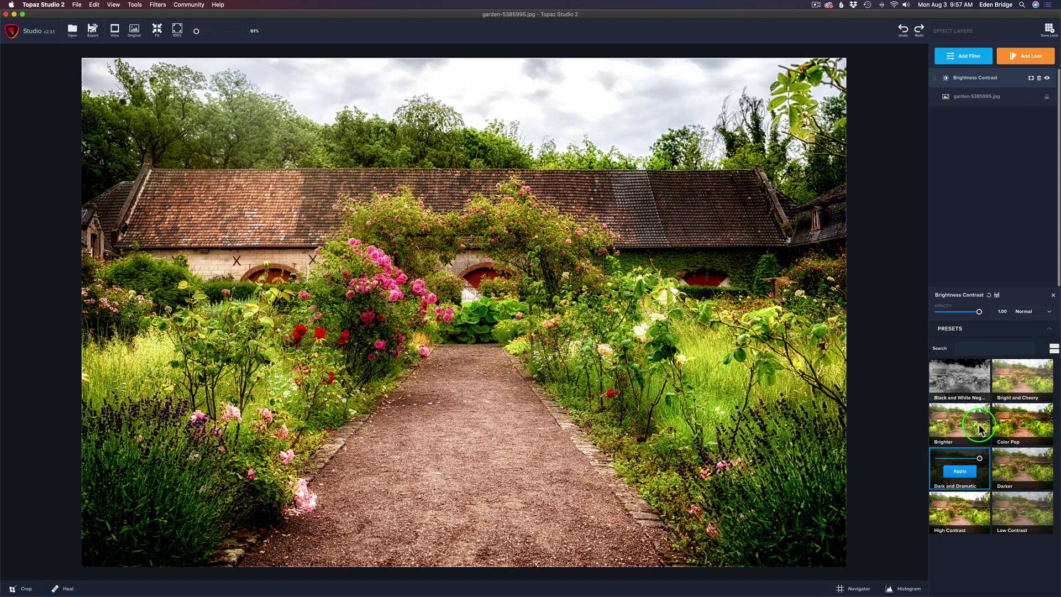
{"action": "left_click", "coordinate": [979, 460]}
{"action": "mouse_move", "coordinate": [979, 460]}
{"action": "left_mouse_down"}
{"action": "mouse_move", "coordinate": [941, 460]}
{"action": "mouse_move", "coordinate": [978, 460]}
{"action": "mouse_move", "coordinate": [955, 461]}
{"action": "mouse_move", "coordinate": [964, 461]}
{"action": "left_mouse_up"}
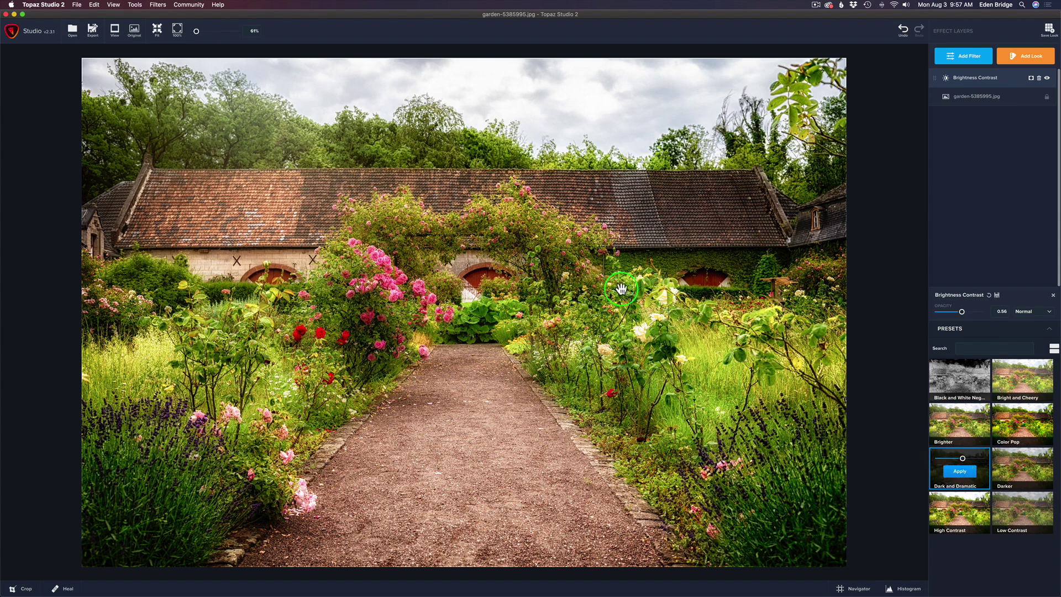
Apply Dark and Dramatic and lower the Brightness Contrast layer opacity to 0.61
{"action": "left_click", "coordinate": [962, 473]}
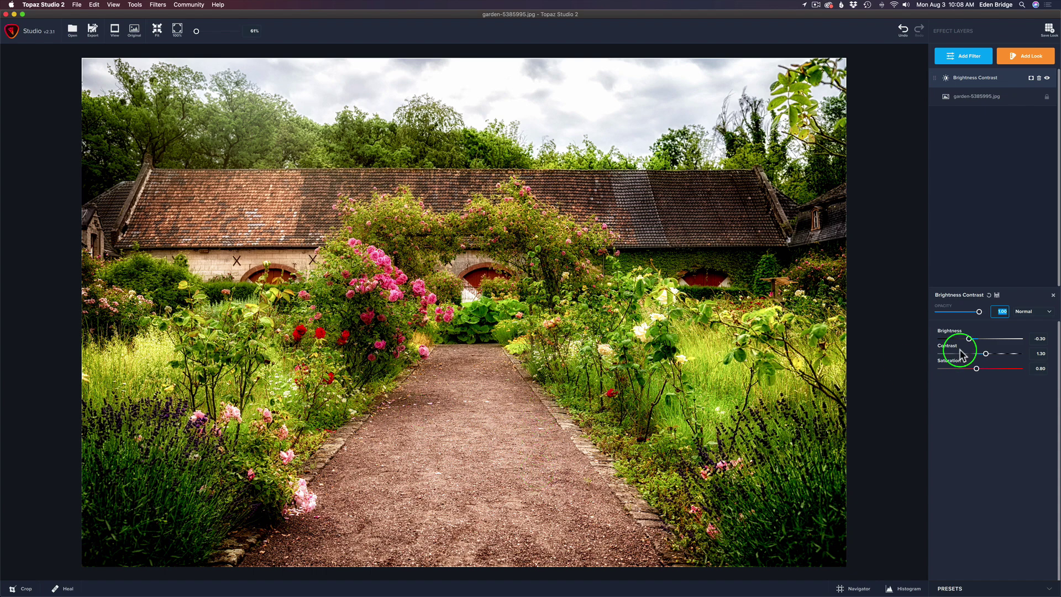
{"action": "left_click_drag", "start_coordinate": [985, 318], "coordinate": [965, 312]}
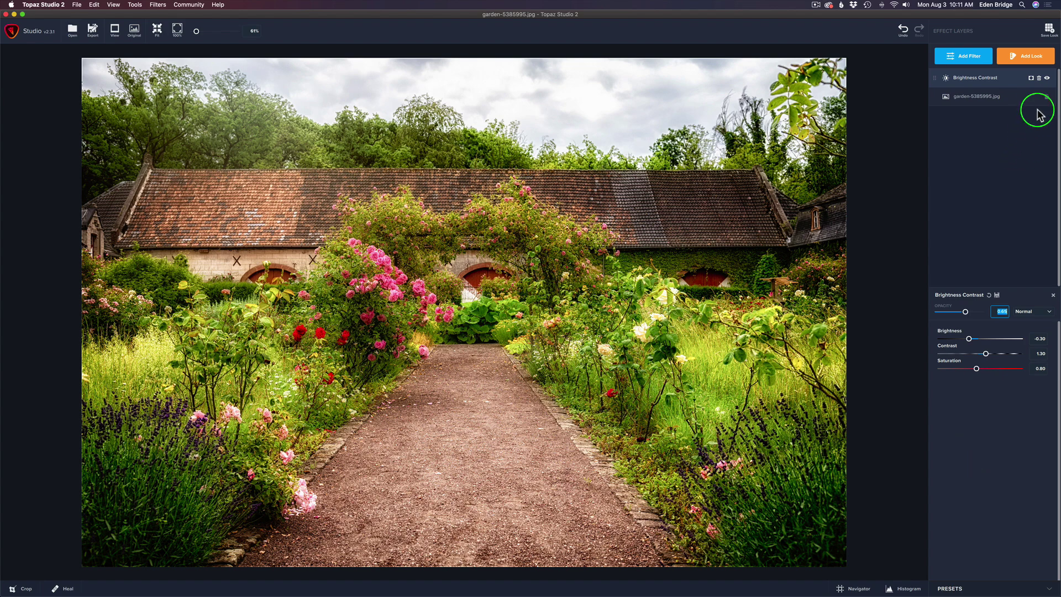
Replace the Brightness Contrast layer with a Curves filter layer
{"action": "left_click", "coordinate": [1040, 78]}
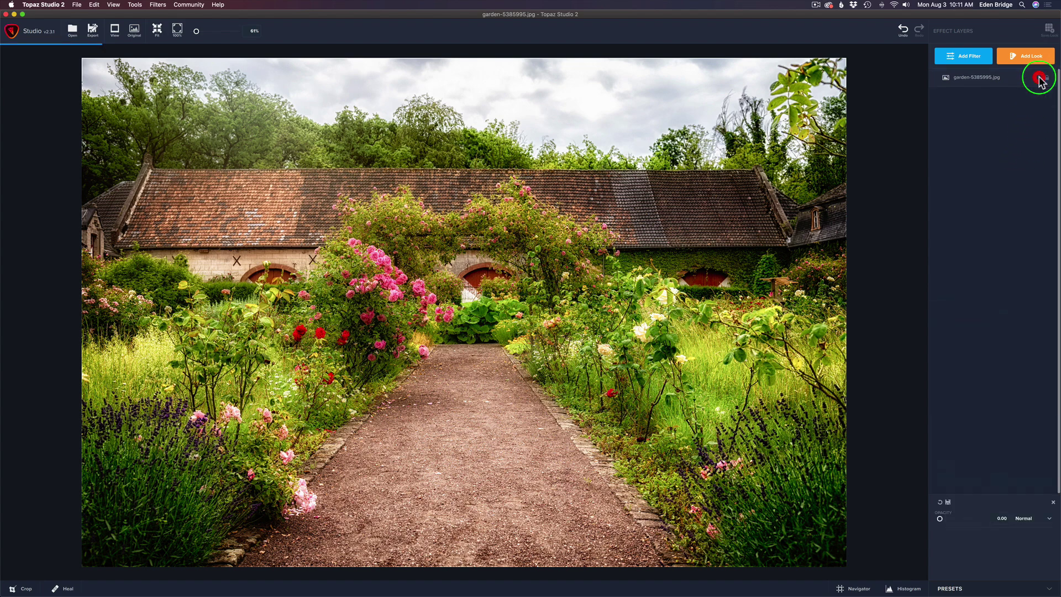
{"action": "left_click", "coordinate": [964, 56]}
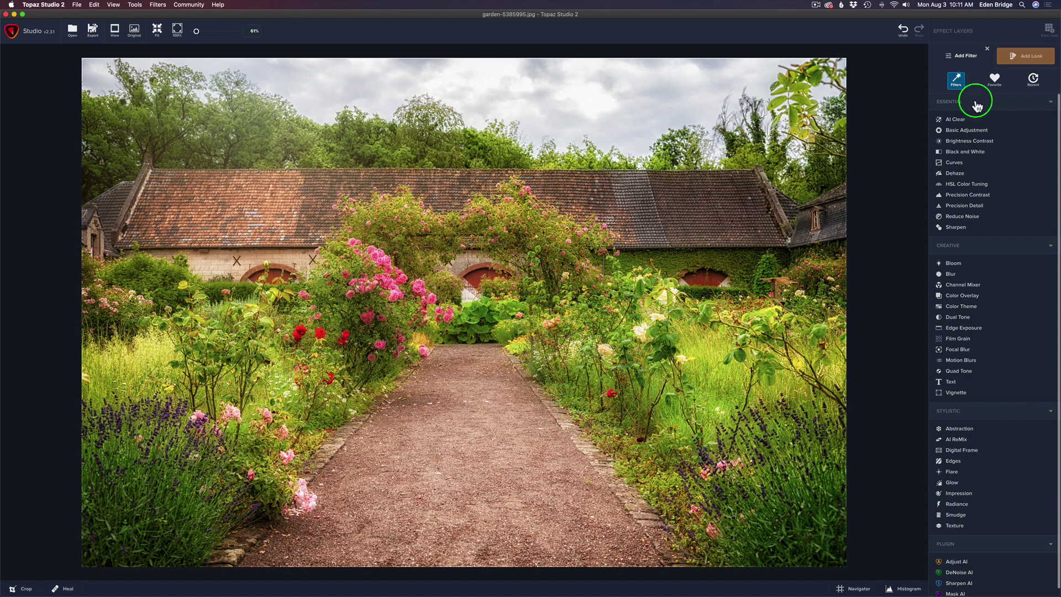
{"action": "left_click", "coordinate": [961, 165]}
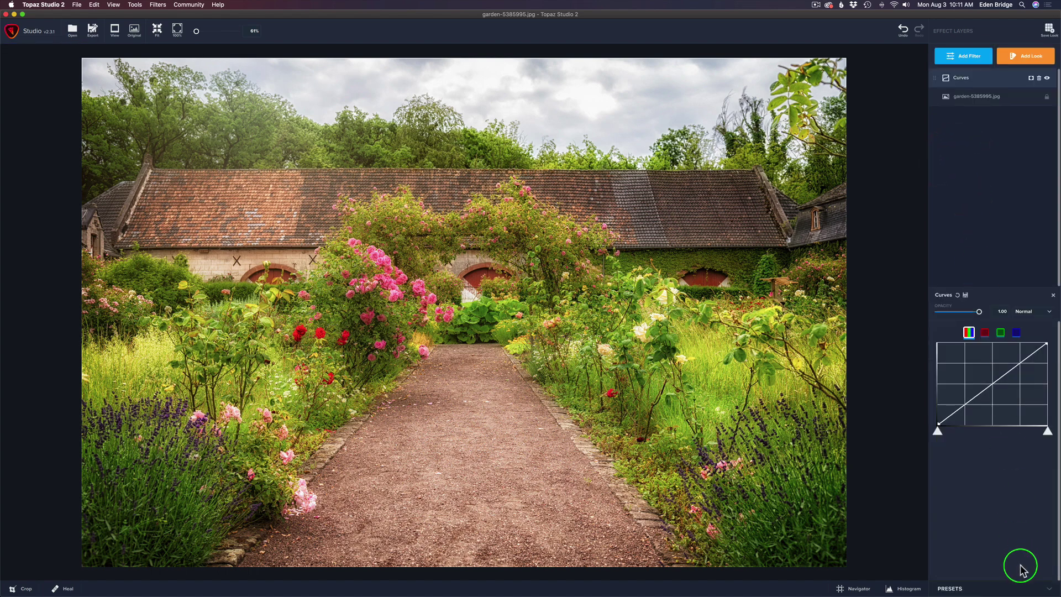
Preview the Curves presets Decrease Contrast and Drop highlights, comparing against the original photo
{"action": "left_click", "coordinate": [1043, 593]}
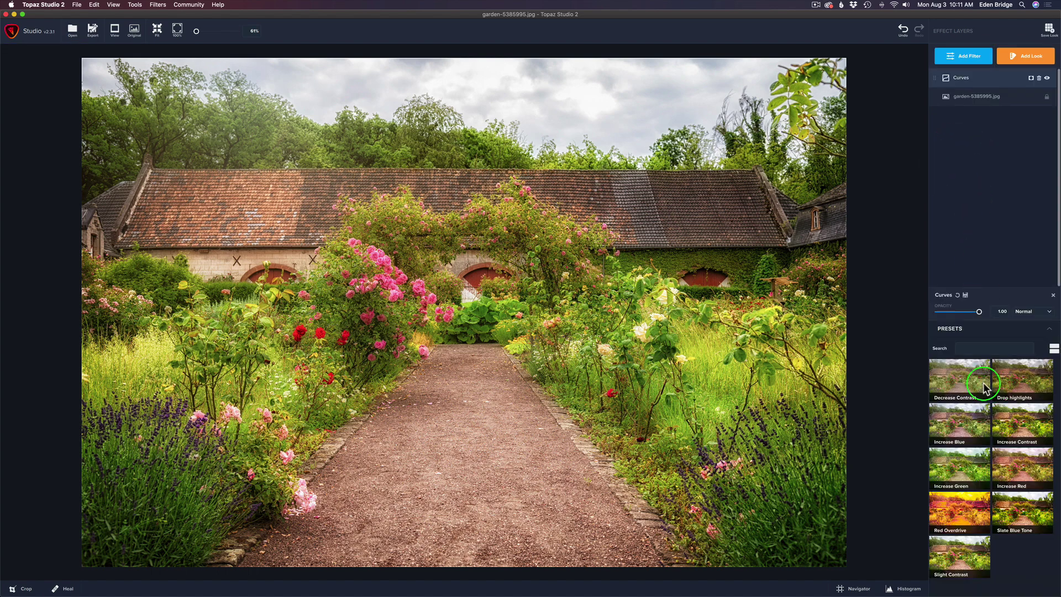
{"action": "left_click", "coordinate": [955, 379]}
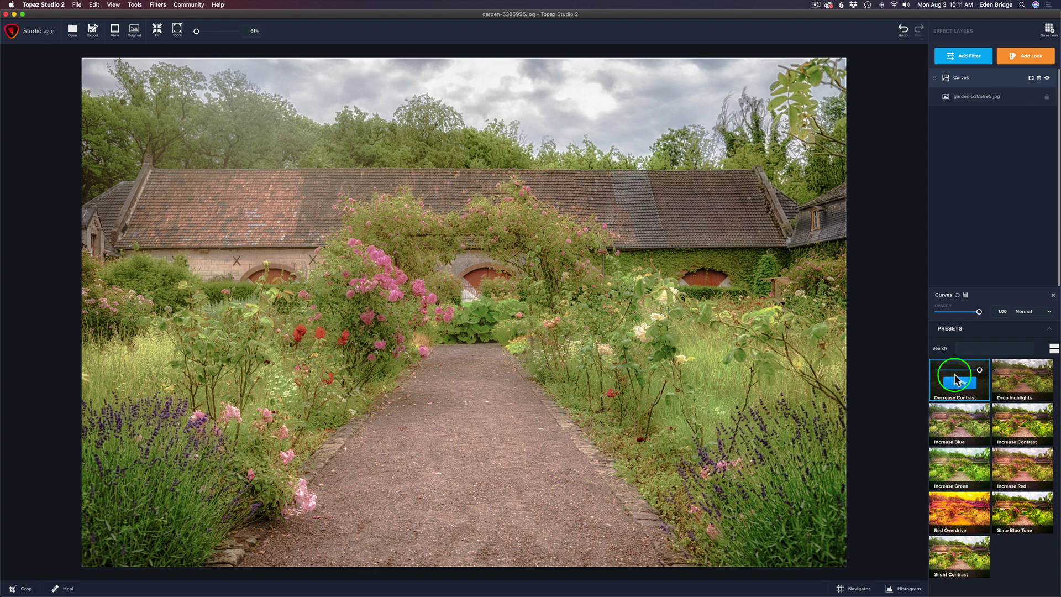
{"action": "left_click", "coordinate": [1023, 383]}
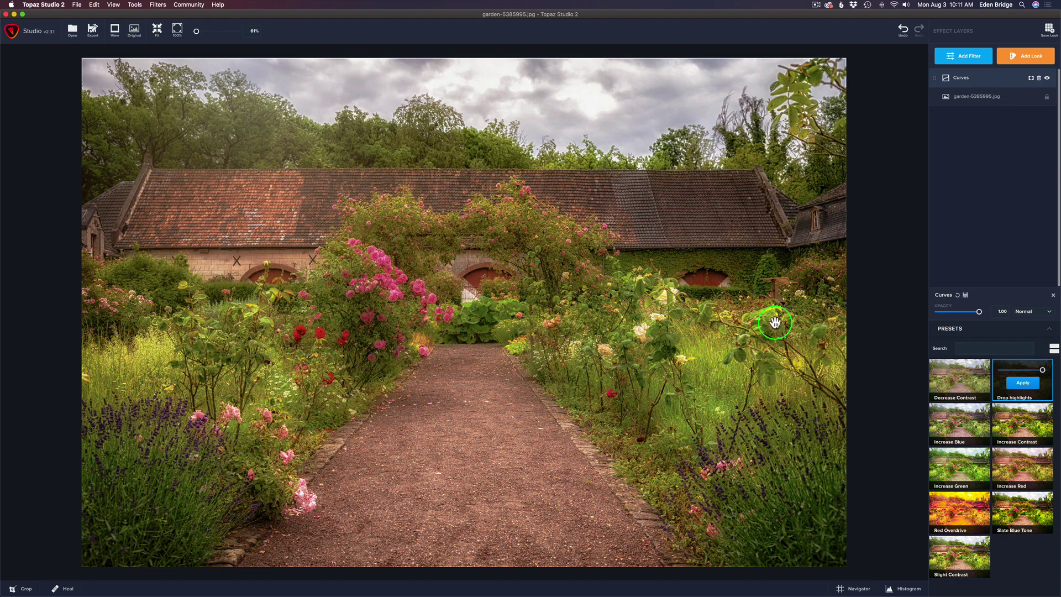
{"action": "key", "text": "backslash"}
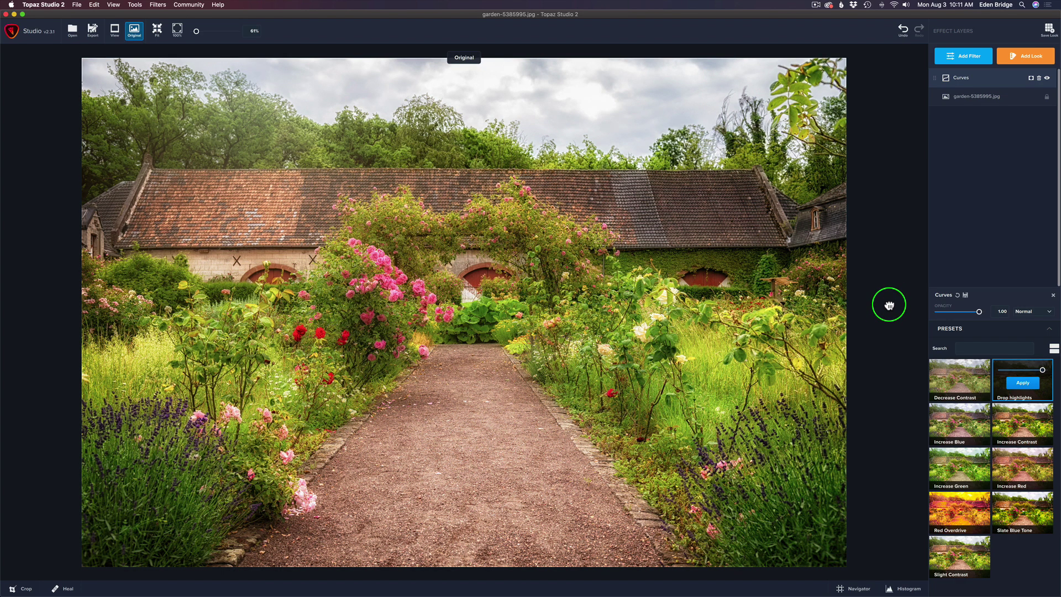
{"action": "left_click_drag", "start_coordinate": [889, 305], "coordinate": [881, 303]}
{"action": "key", "text": "backslash"}
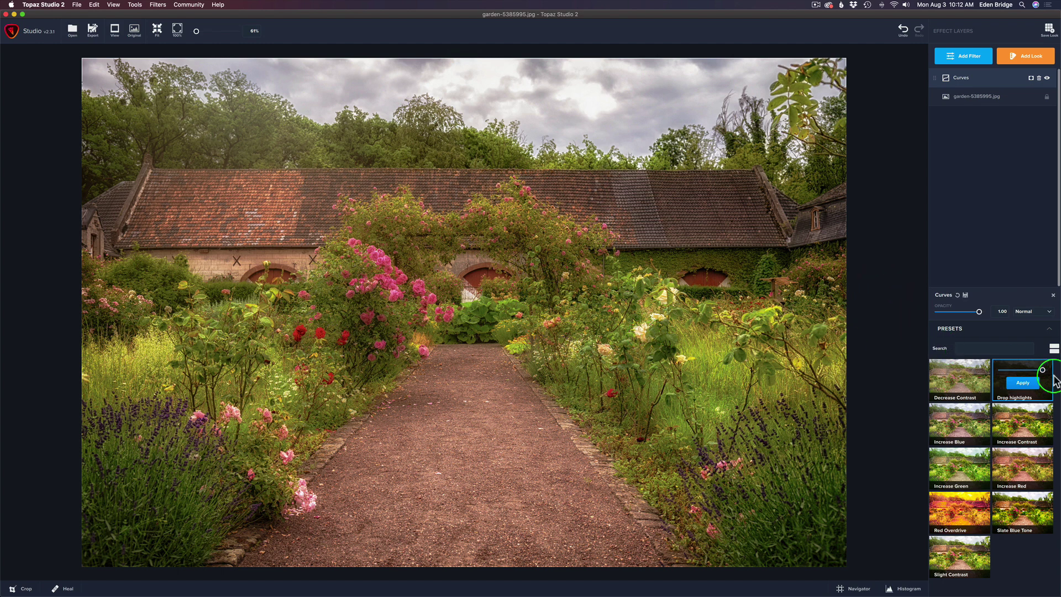
Preview Increase Blue, Increase Contrast, Red Overdrive and Slate Blue Tone, ending on Slight Contrast
{"action": "left_click", "coordinate": [967, 423]}
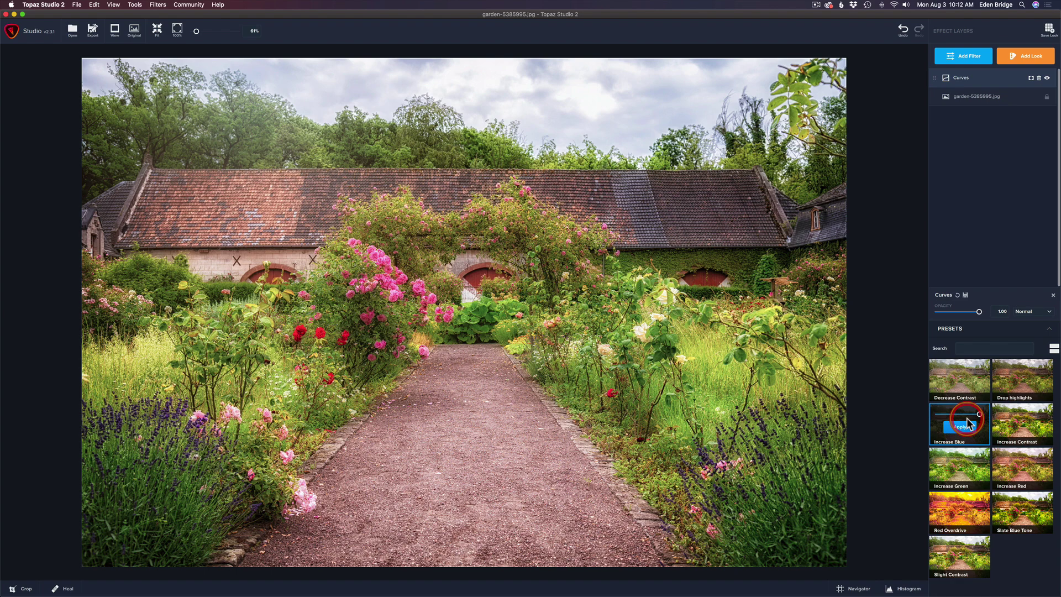
{"action": "left_click", "coordinate": [1027, 430]}
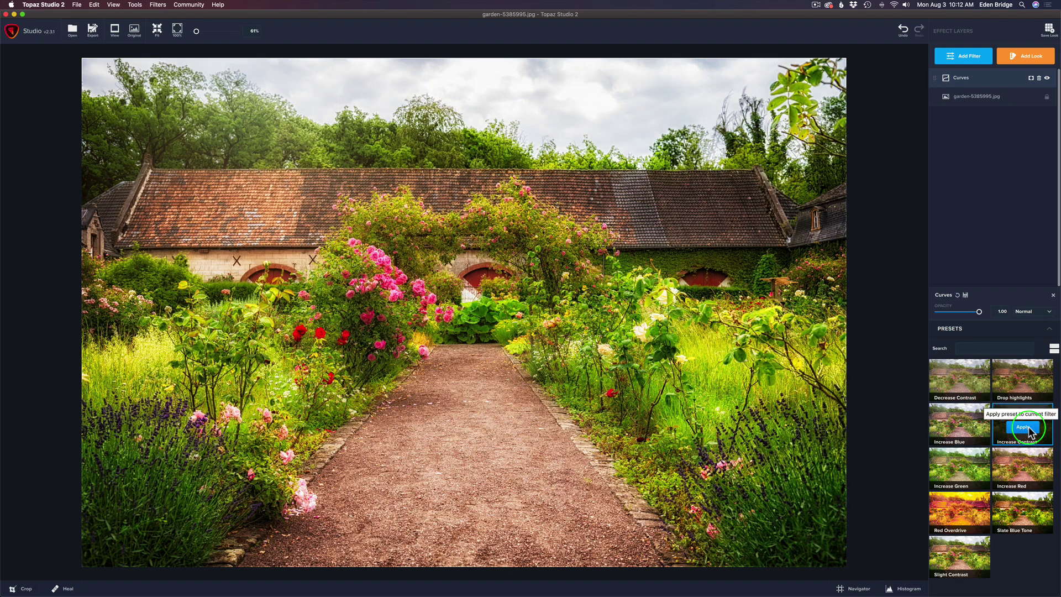
{"action": "left_click", "coordinate": [963, 515]}
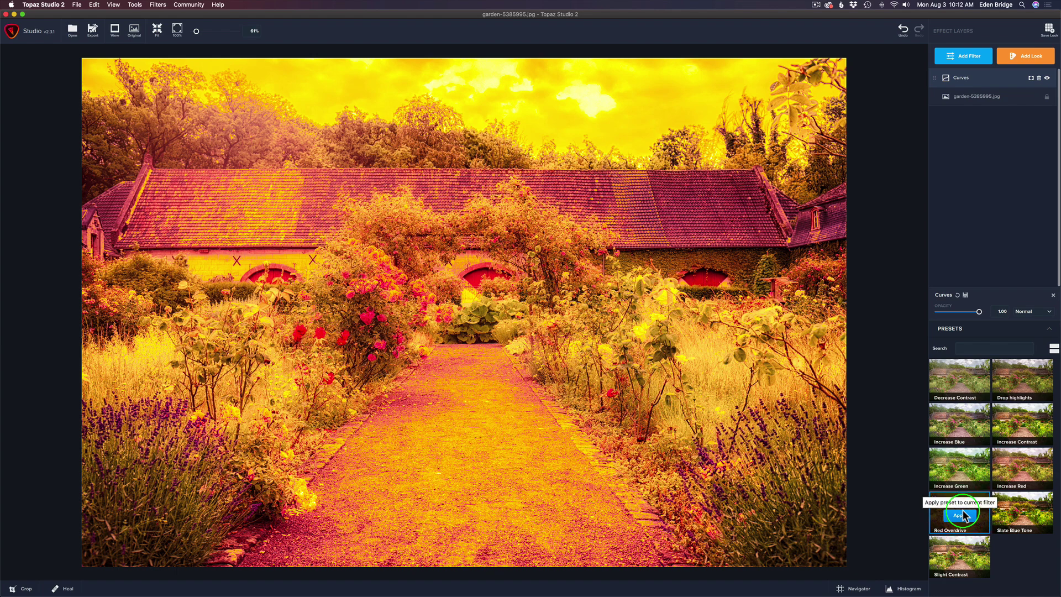
{"action": "left_click", "coordinate": [1021, 511]}
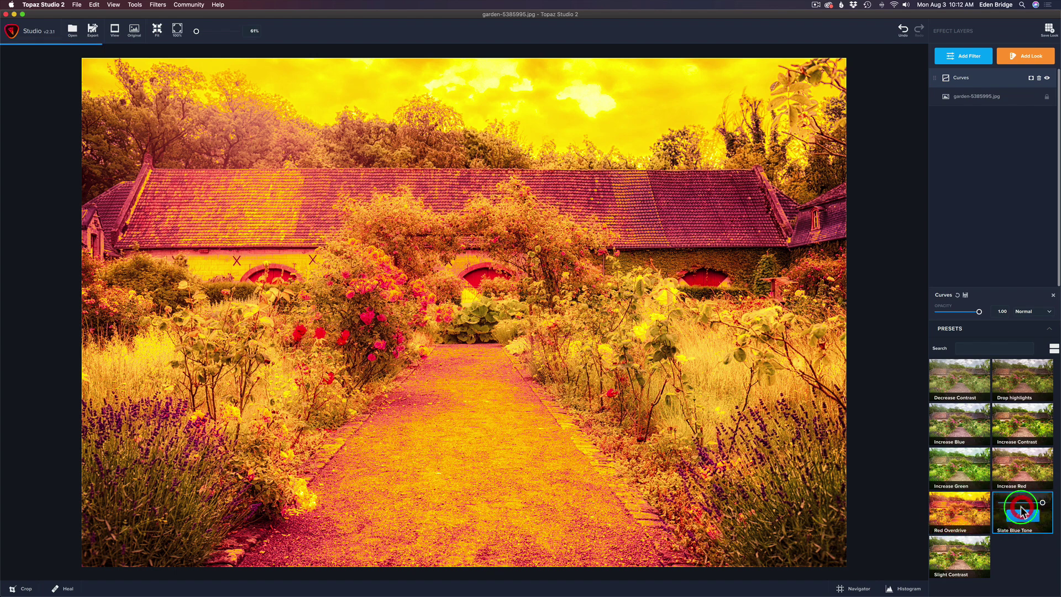
{"action": "left_click", "coordinate": [960, 560]}
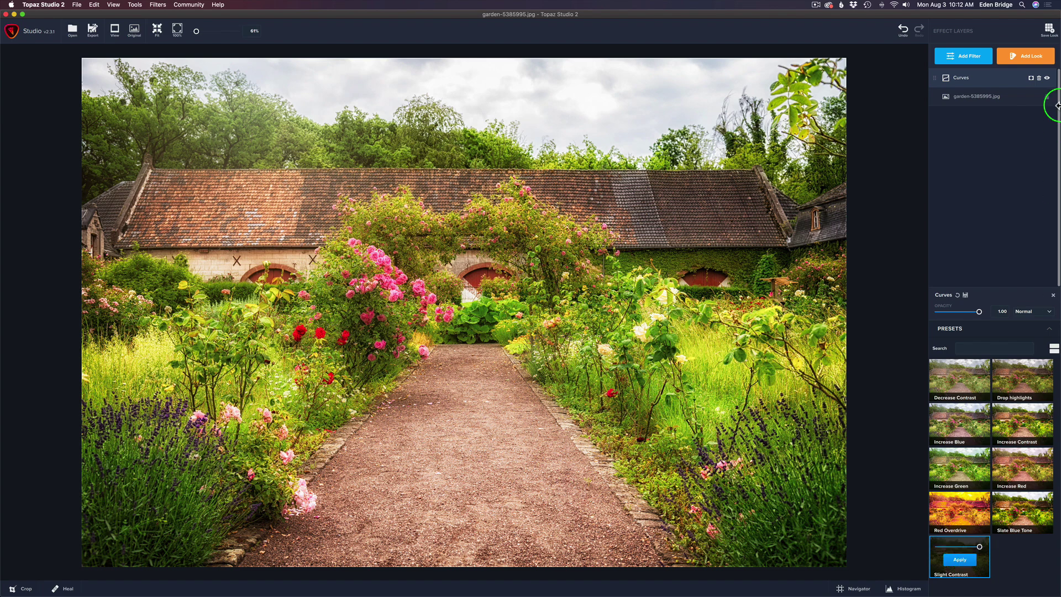
Replace the Curves layer with a Precision Contrast filter layer
{"action": "left_click", "coordinate": [1039, 78]}
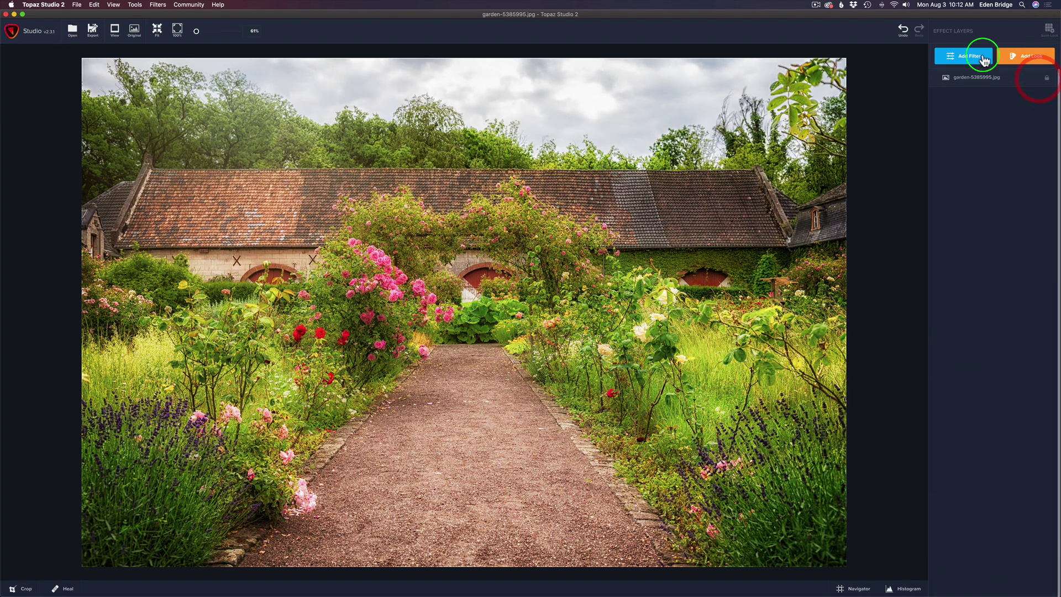
{"action": "left_click", "coordinate": [974, 55]}
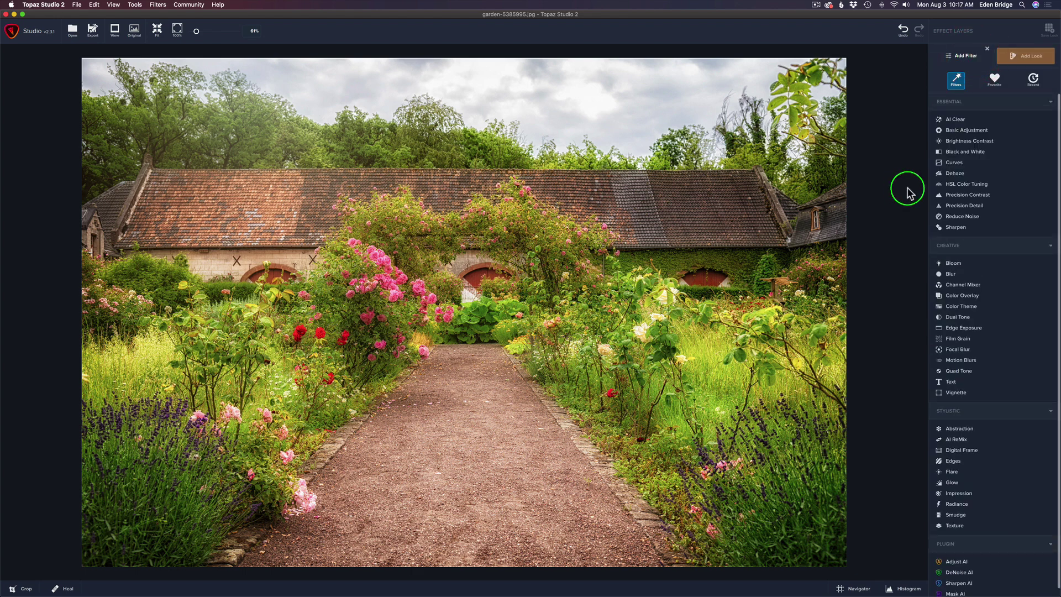
{"action": "left_click", "coordinate": [978, 195]}
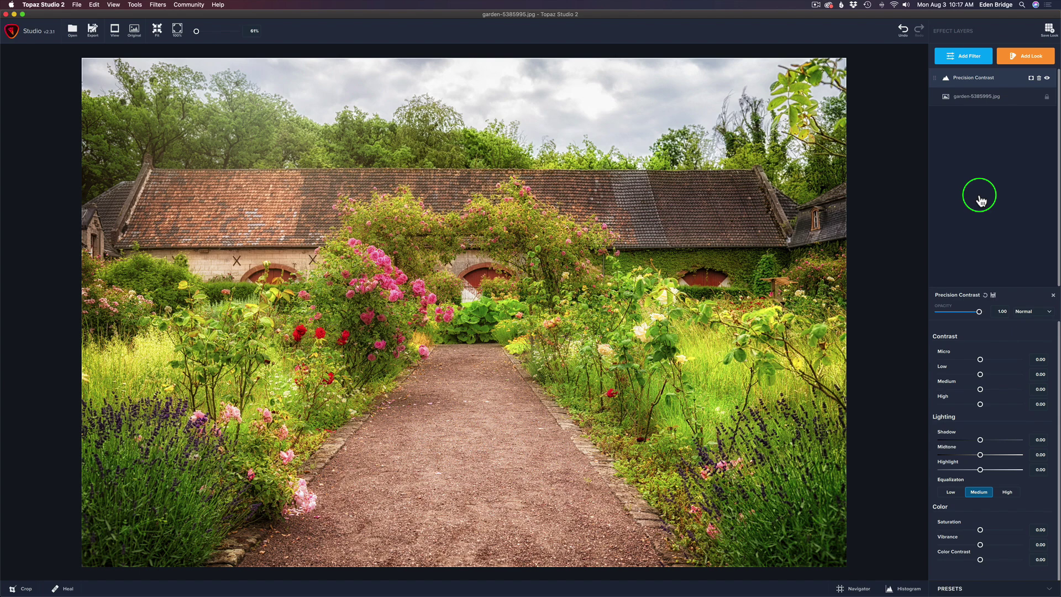
Preview the Balance, Brighter and Color Detail presets, ending on Contrast Boost
{"action": "left_click", "coordinate": [1049, 587]}
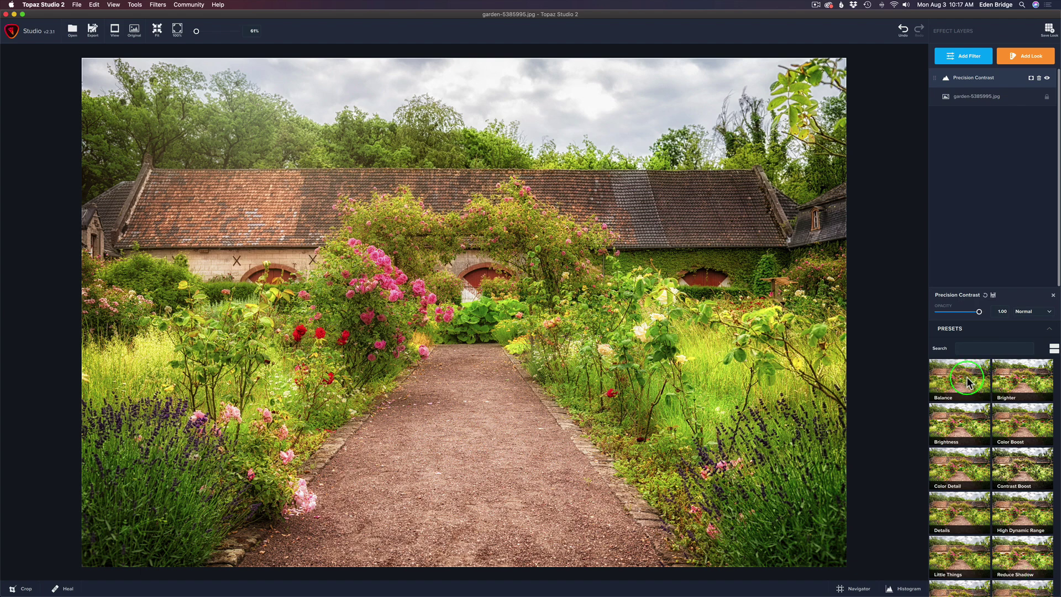
{"action": "left_click", "coordinate": [967, 382]}
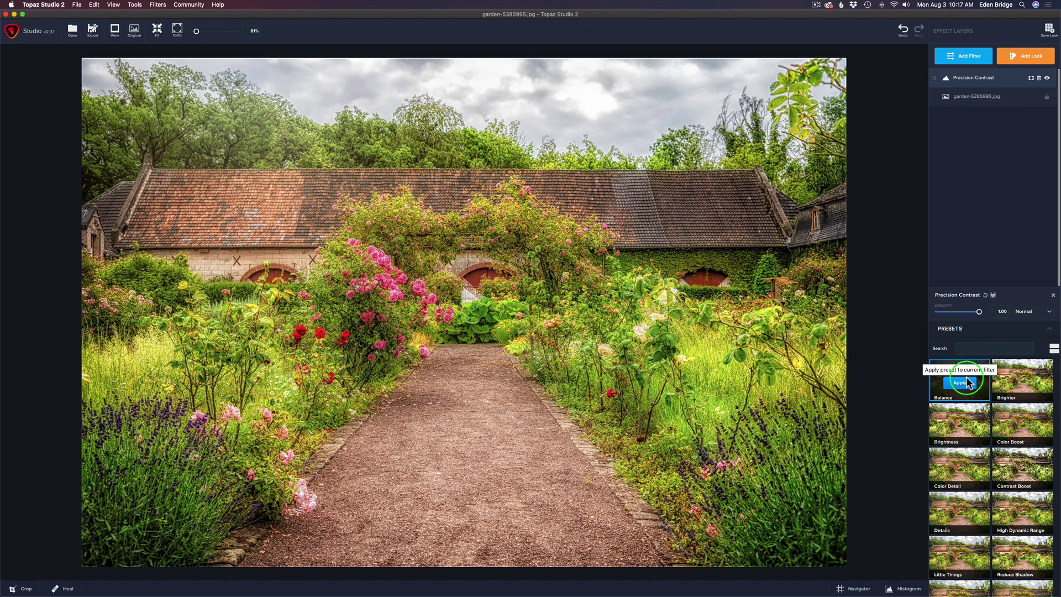
{"action": "left_click", "coordinate": [1023, 382]}
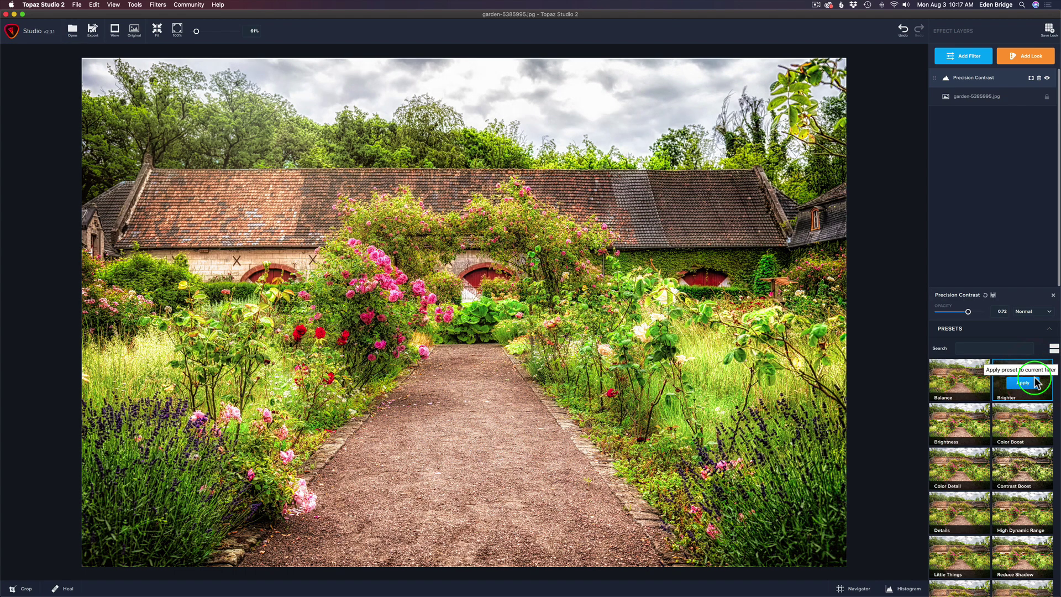
{"action": "left_click", "coordinate": [960, 470]}
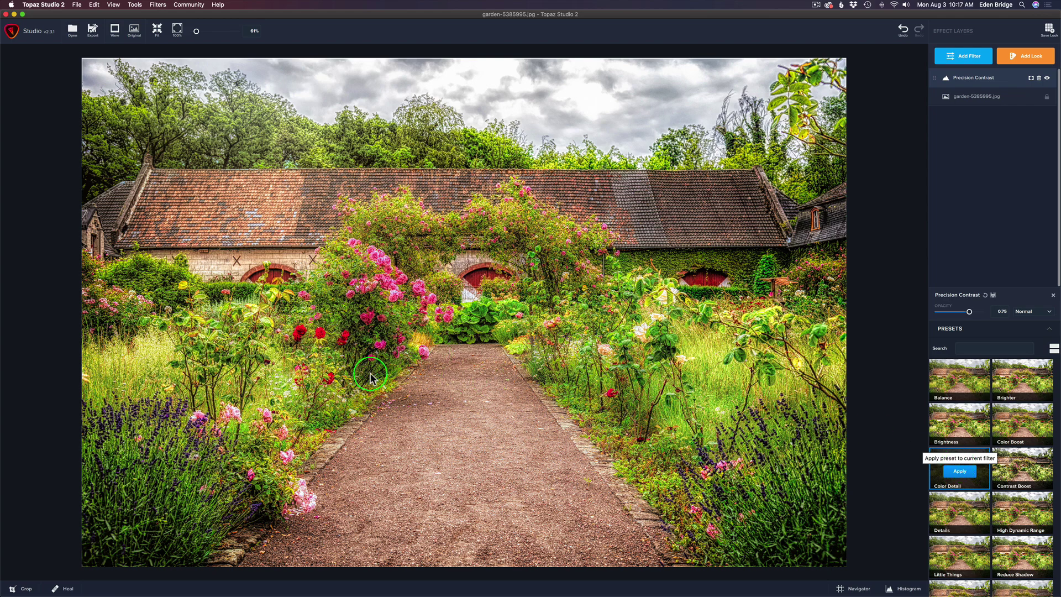
{"action": "left_click", "coordinate": [1019, 472]}
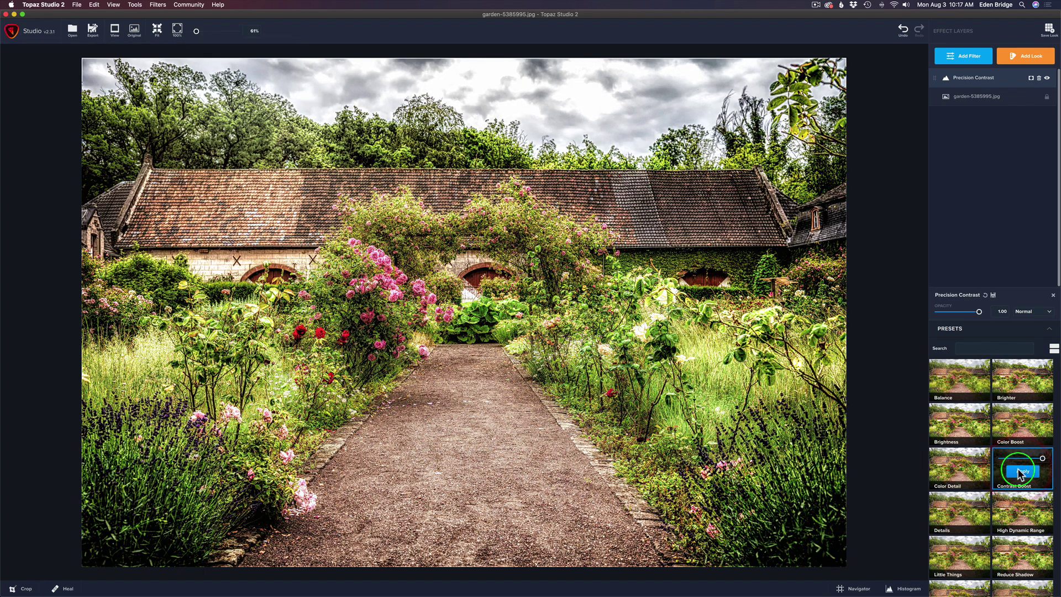
{"action": "scroll", "coordinate": [1019, 474], "scroll_direction": "down", "scroll_amount": 1}
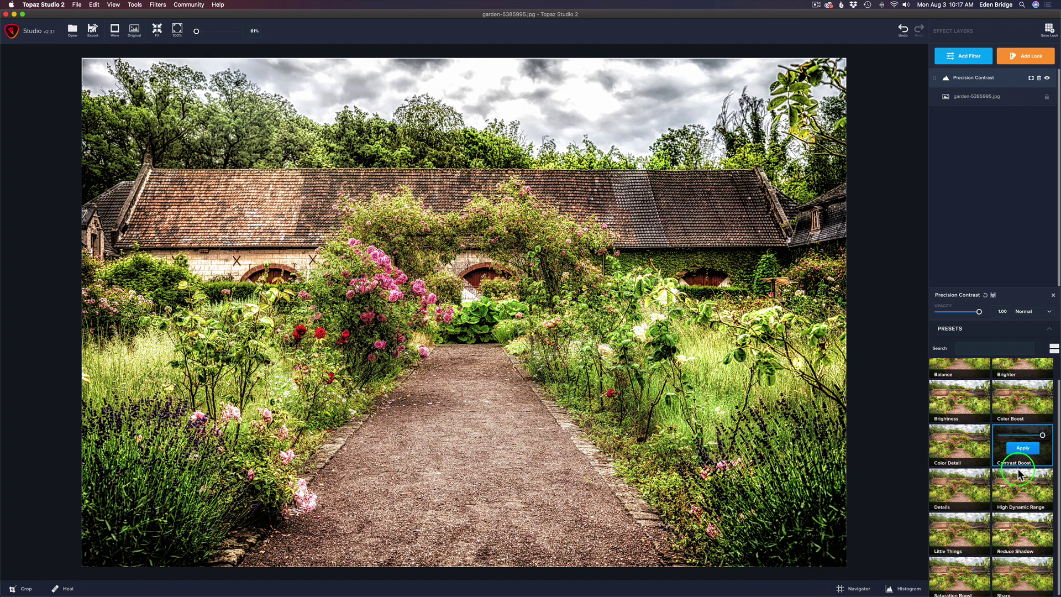
Lower the Contrast Boost preset so the Precision Contrast layer's strength settles at 0.48
{"action": "left_click", "coordinate": [1043, 433]}
{"action": "left_click_drag", "start_coordinate": [1043, 433], "coordinate": [1014, 434]}
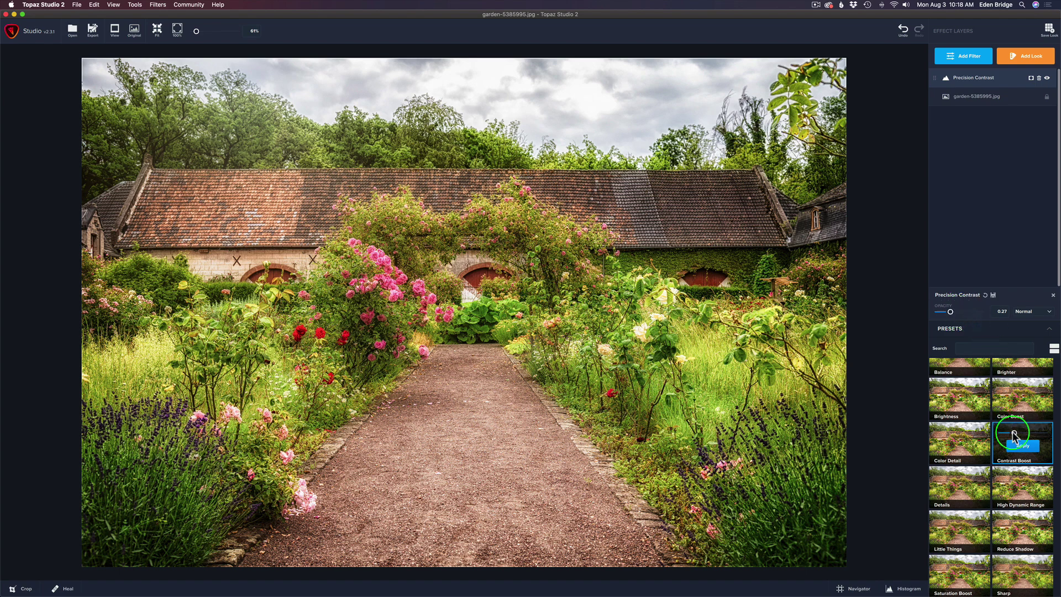
{"action": "mouse_move", "coordinate": [1015, 435]}
{"action": "left_mouse_down"}
{"action": "mouse_move", "coordinate": [1035, 435]}
{"action": "mouse_move", "coordinate": [1013, 435]}
{"action": "mouse_move", "coordinate": [1035, 435]}
{"action": "mouse_move", "coordinate": [1022, 434]}
{"action": "left_mouse_up"}
{"action": "left_click", "coordinate": [1025, 446]}
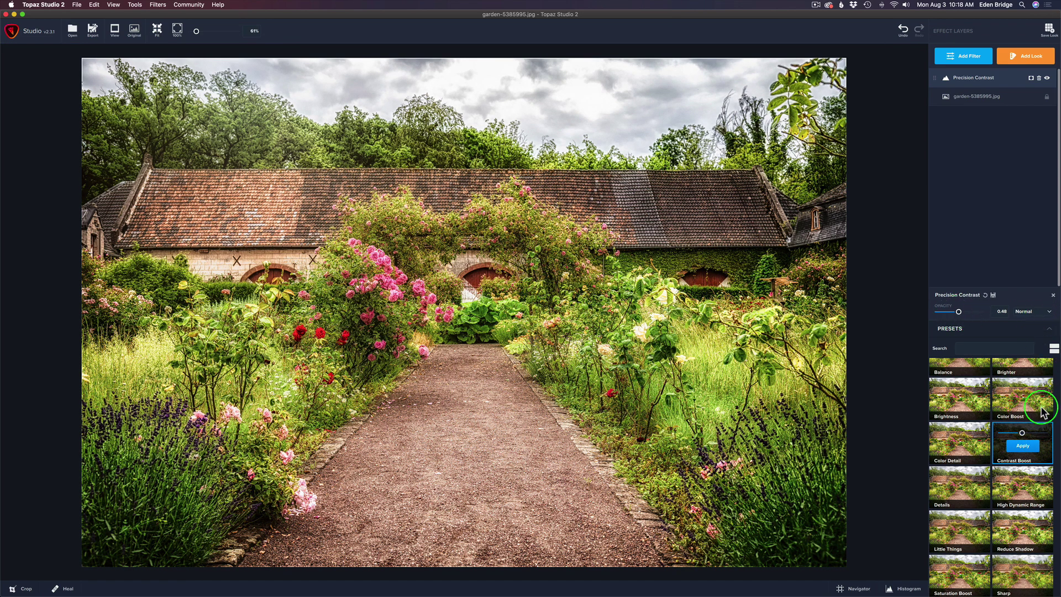
Preview the Details and High Dynamic Range presets, then apply Little Things to the layer
{"action": "left_click", "coordinate": [963, 489]}
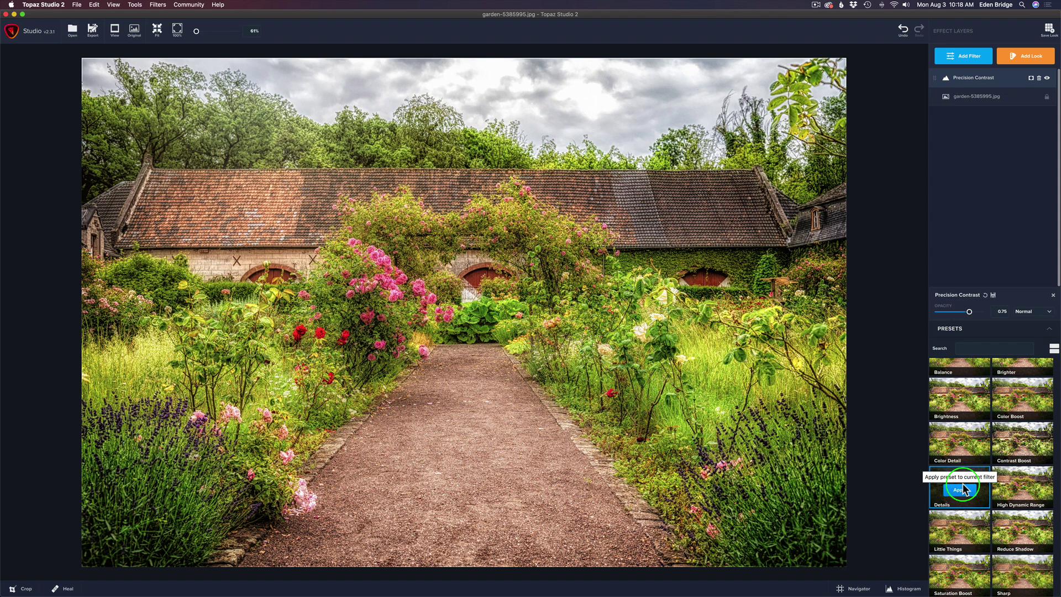
{"action": "left_click", "coordinate": [1027, 489]}
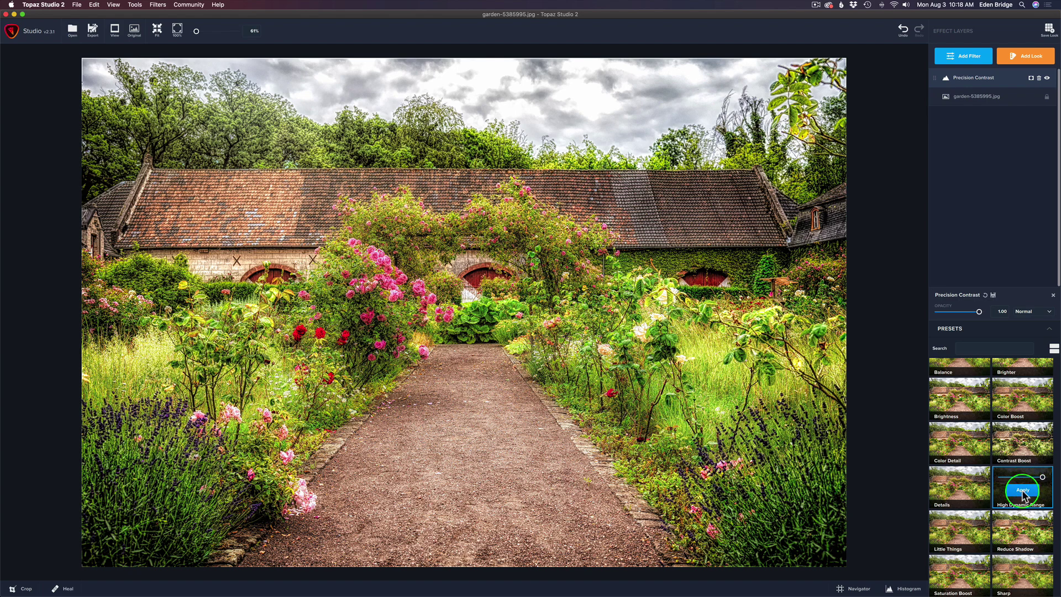
{"action": "left_click", "coordinate": [1008, 545]}
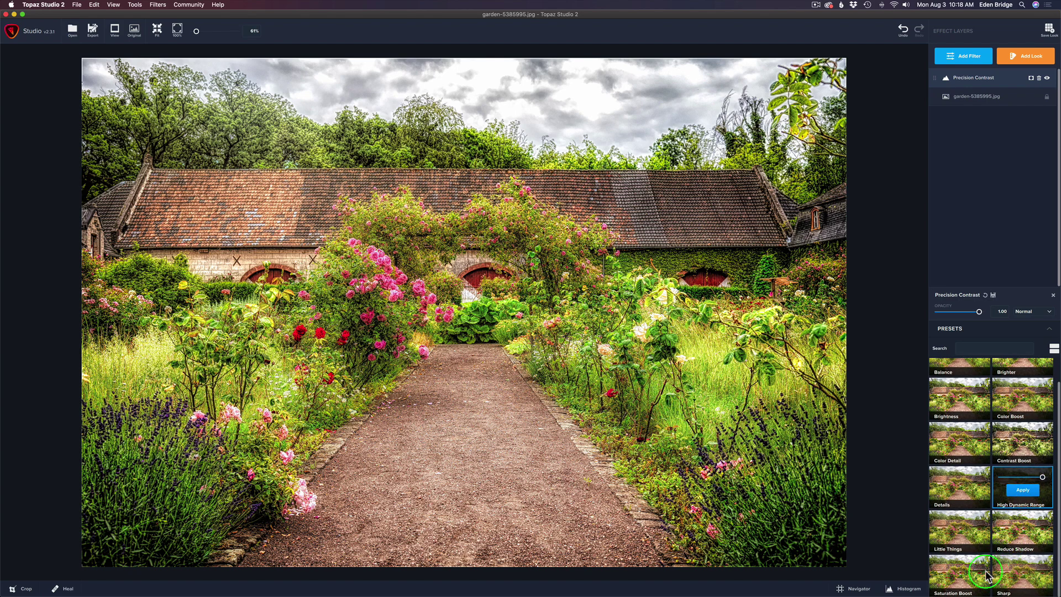
{"action": "left_click", "coordinate": [964, 532]}
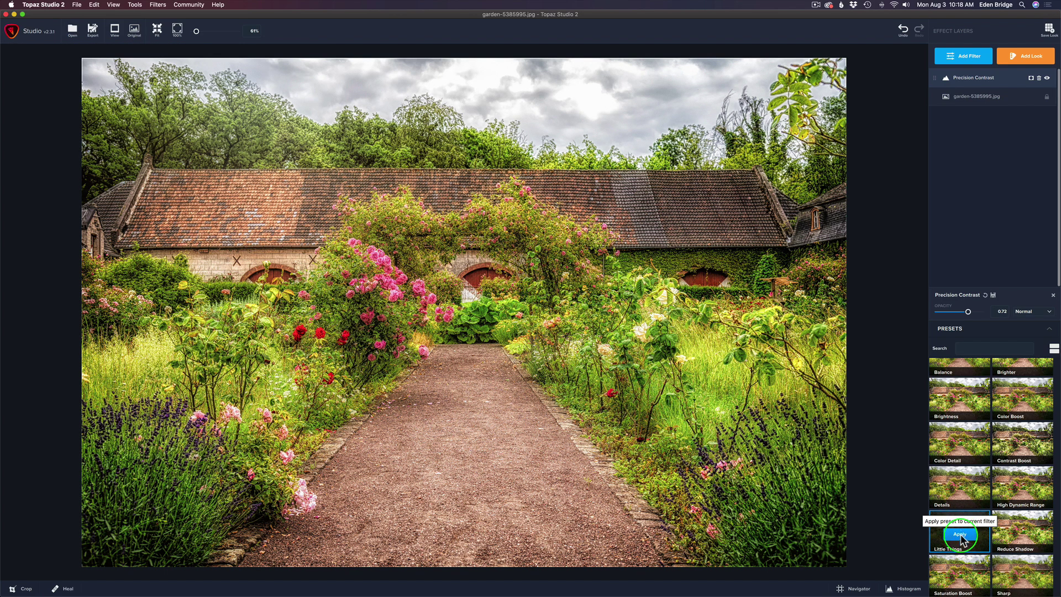
{"action": "left_click", "coordinate": [964, 534]}
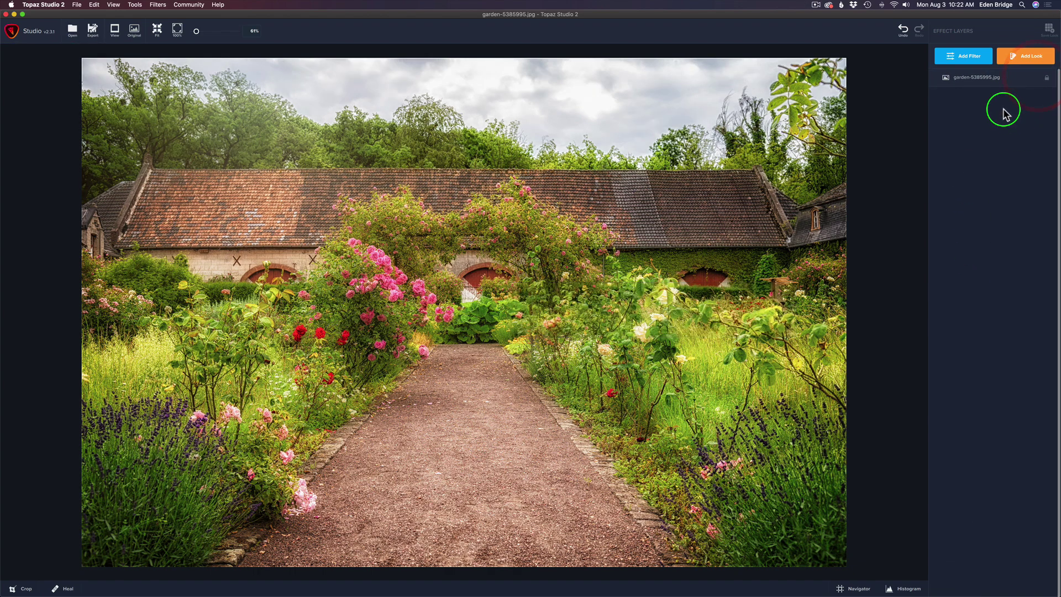
{"action": "left_click", "coordinate": [964, 57]}
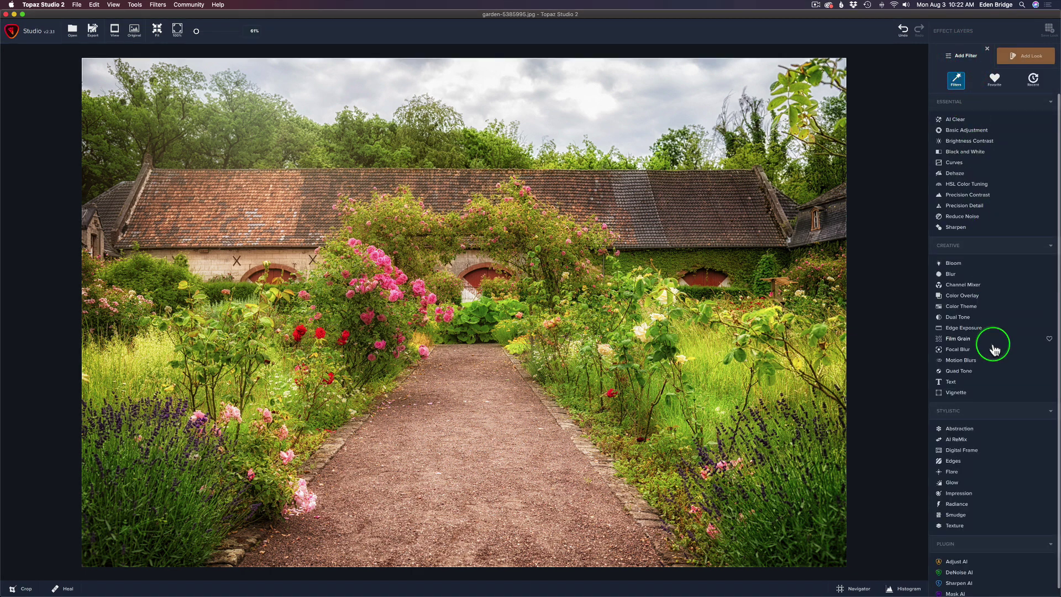
{"action": "left_click", "coordinate": [962, 429]}
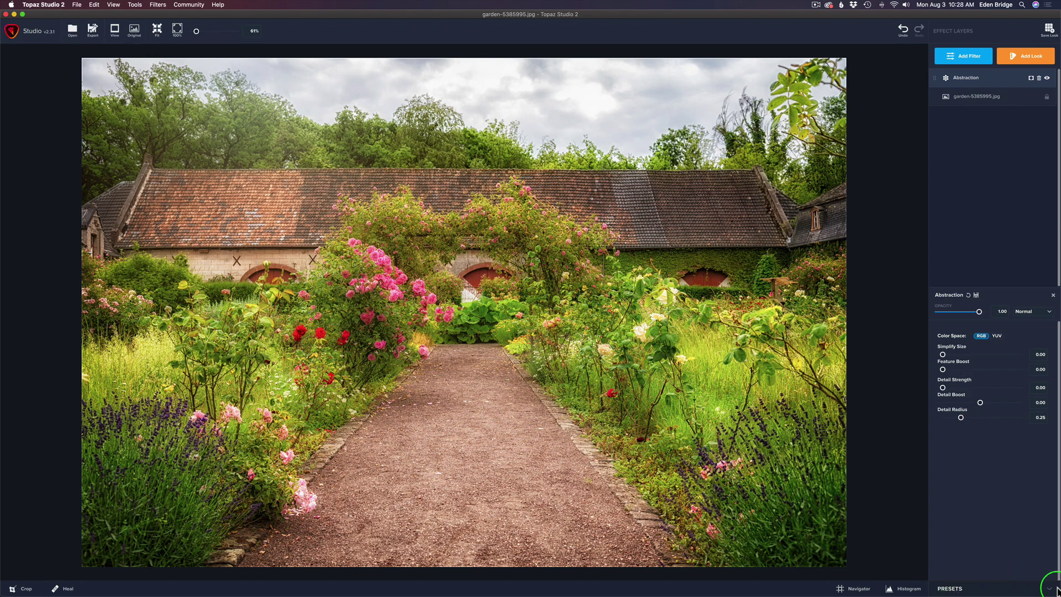
{"action": "left_click", "coordinate": [1050, 590]}
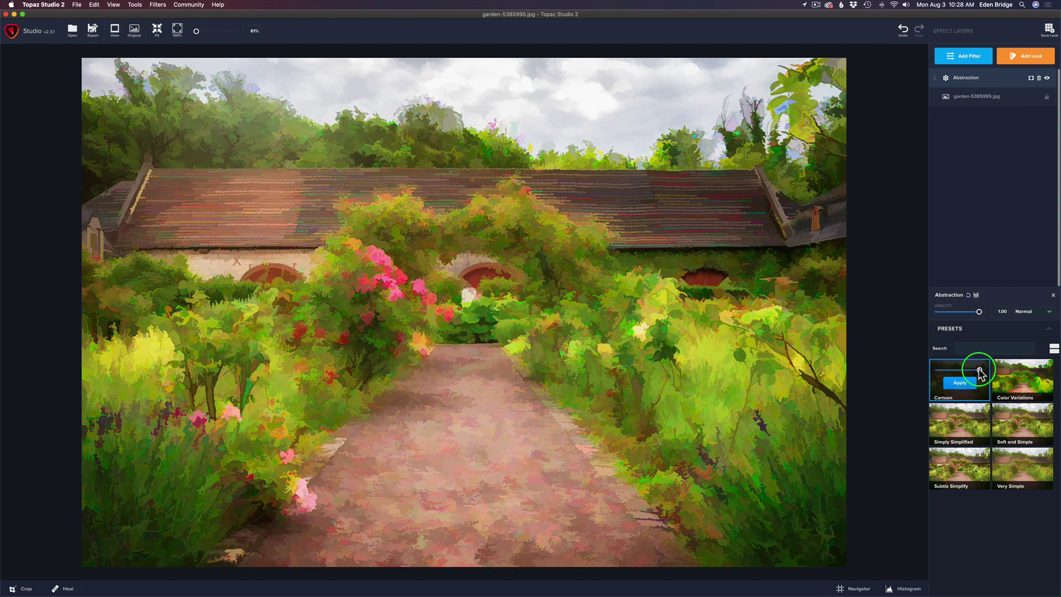
{"action": "mouse_move", "coordinate": [980, 374]}
{"action": "left_mouse_down"}
{"action": "mouse_move", "coordinate": [950, 370]}
{"action": "mouse_move", "coordinate": [992, 369]}
{"action": "left_mouse_up"}
{"action": "left_click", "coordinate": [1029, 381]}
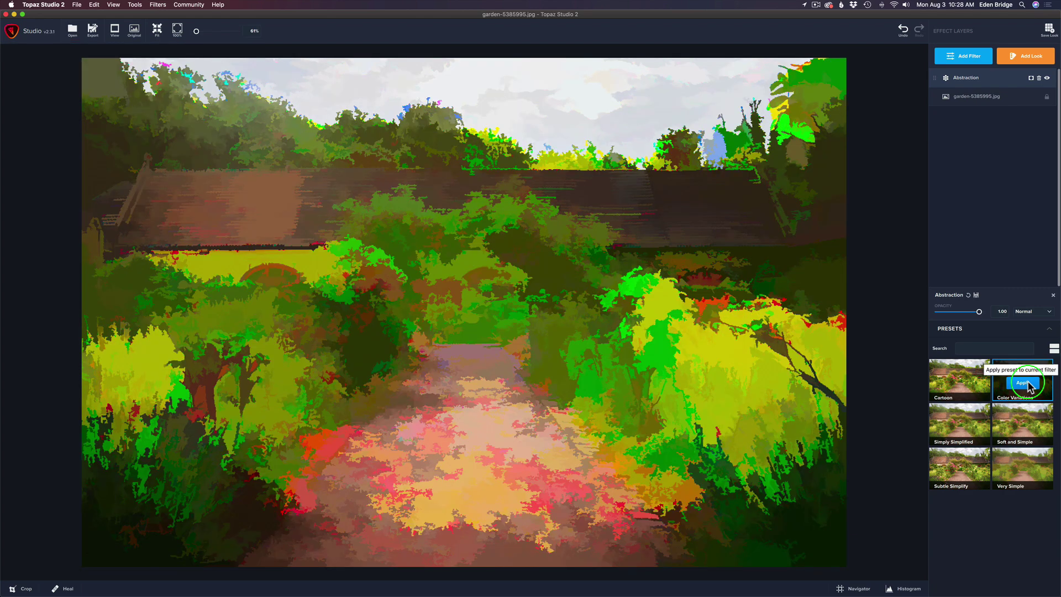
{"action": "left_click", "coordinate": [990, 438]}
{"action": "left_click", "coordinate": [964, 426]}
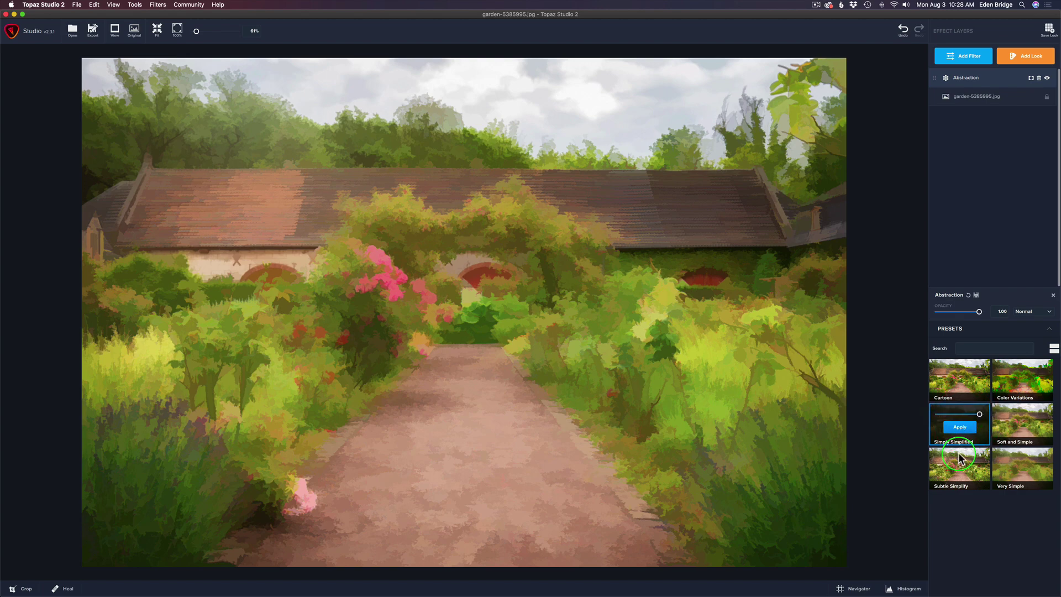
{"action": "left_click", "coordinate": [954, 471]}
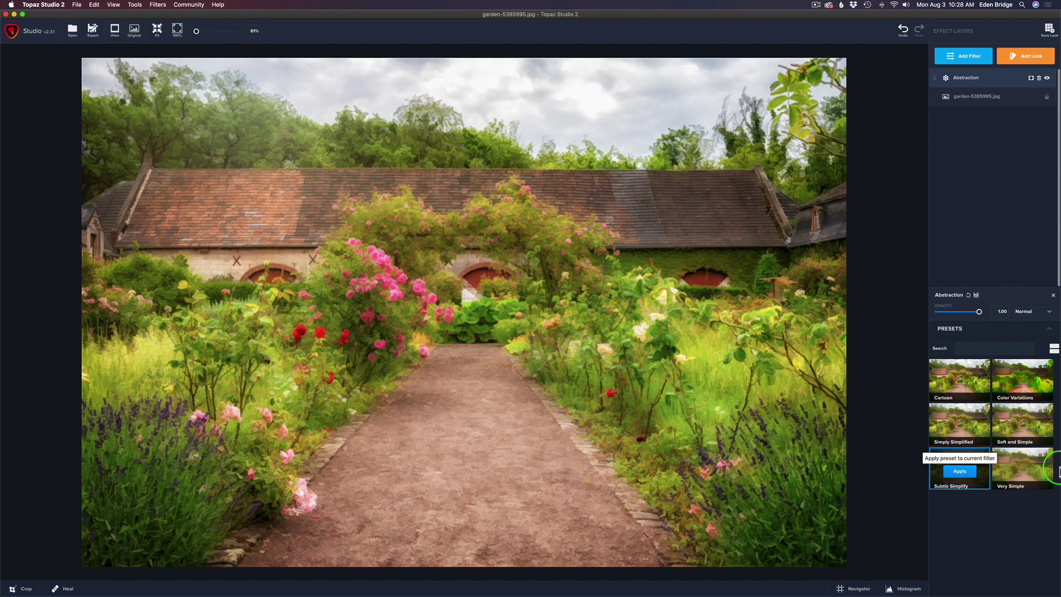
{"action": "left_click", "coordinate": [1020, 467]}
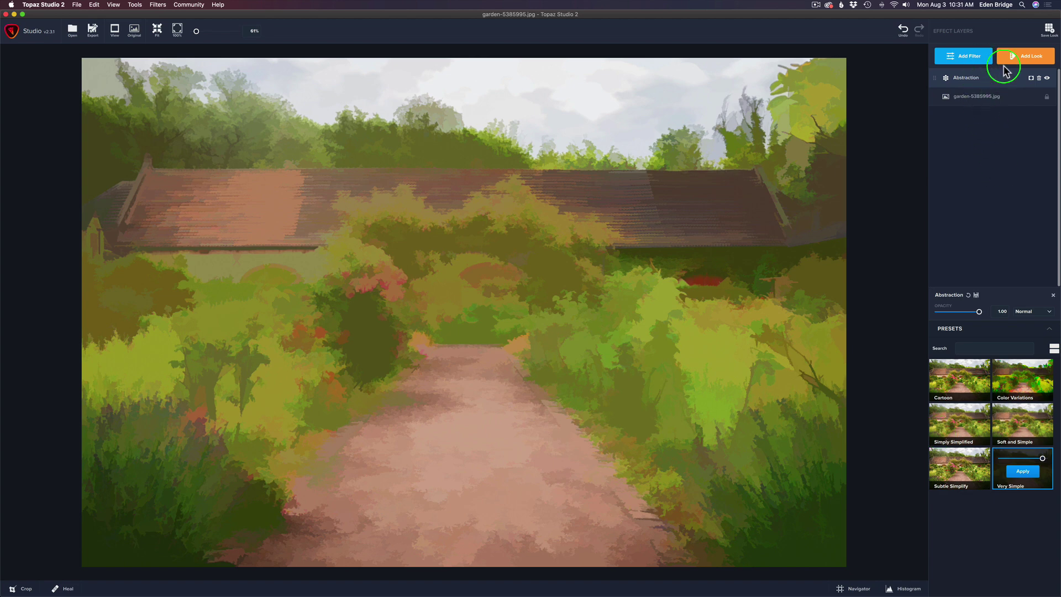
Replace the Abstraction effect layer with an Impression filter layer
{"action": "left_click", "coordinate": [1039, 78]}
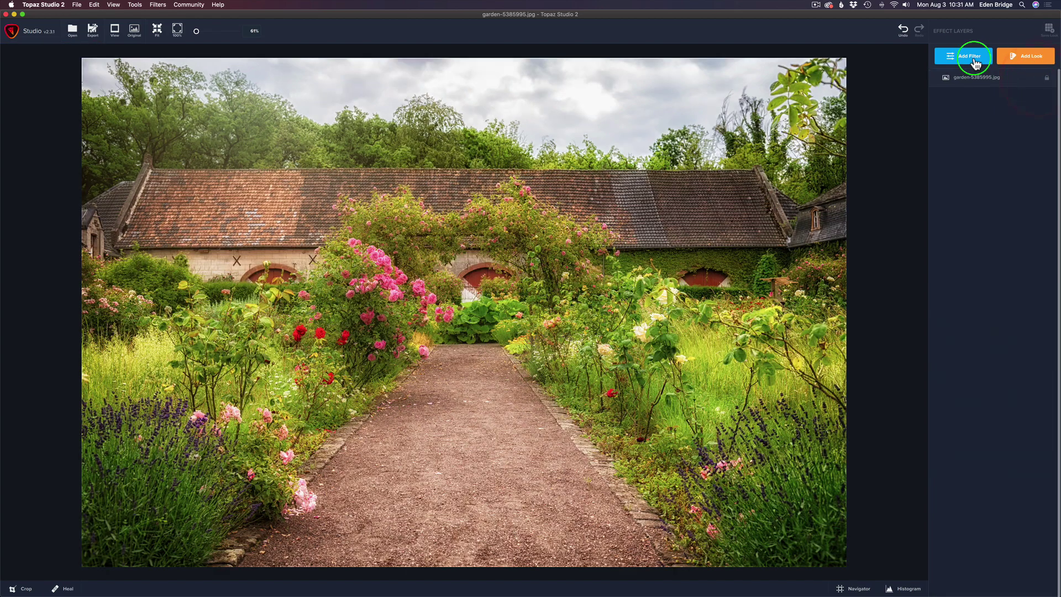
{"action": "left_click", "coordinate": [972, 59]}
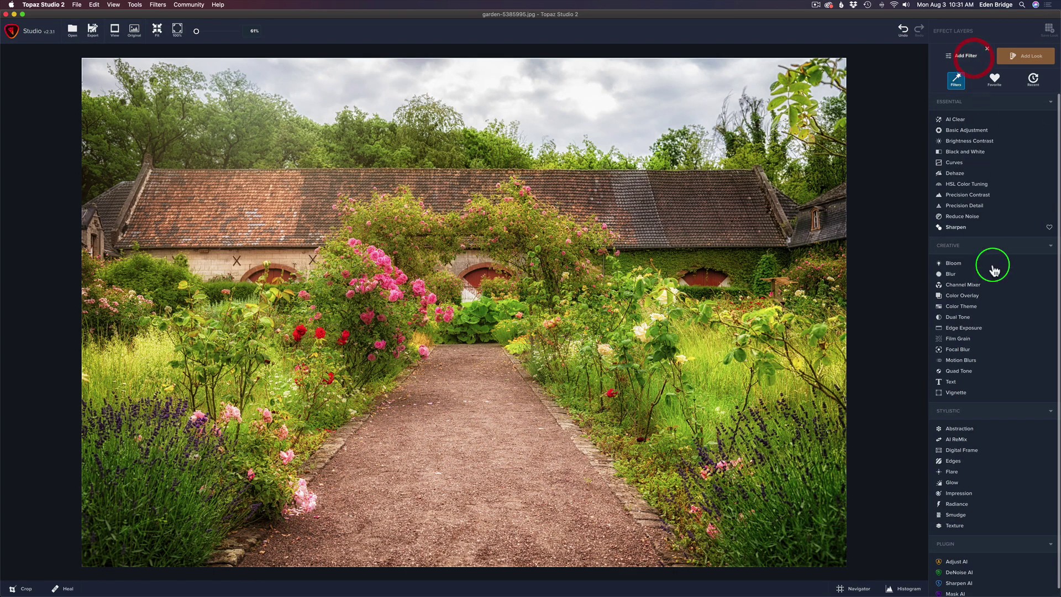
{"action": "left_click", "coordinate": [975, 494]}
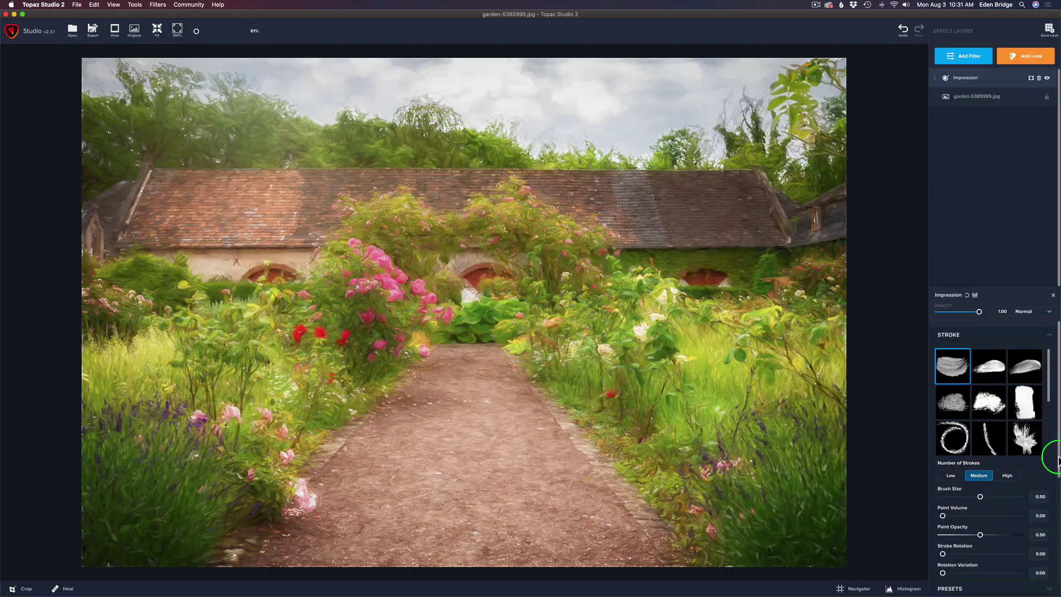
Preview the Charcoal II and Colored Pencil Impression presets on the garden photo
{"action": "left_click_drag", "start_coordinate": [1057, 460], "coordinate": [1050, 580]}
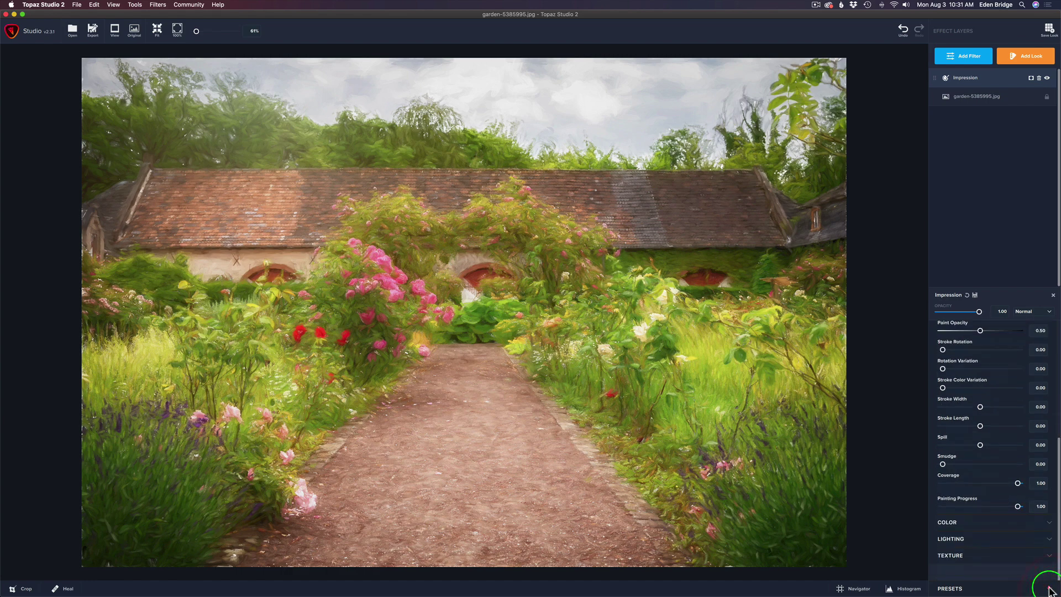
{"action": "left_click", "coordinate": [1051, 589]}
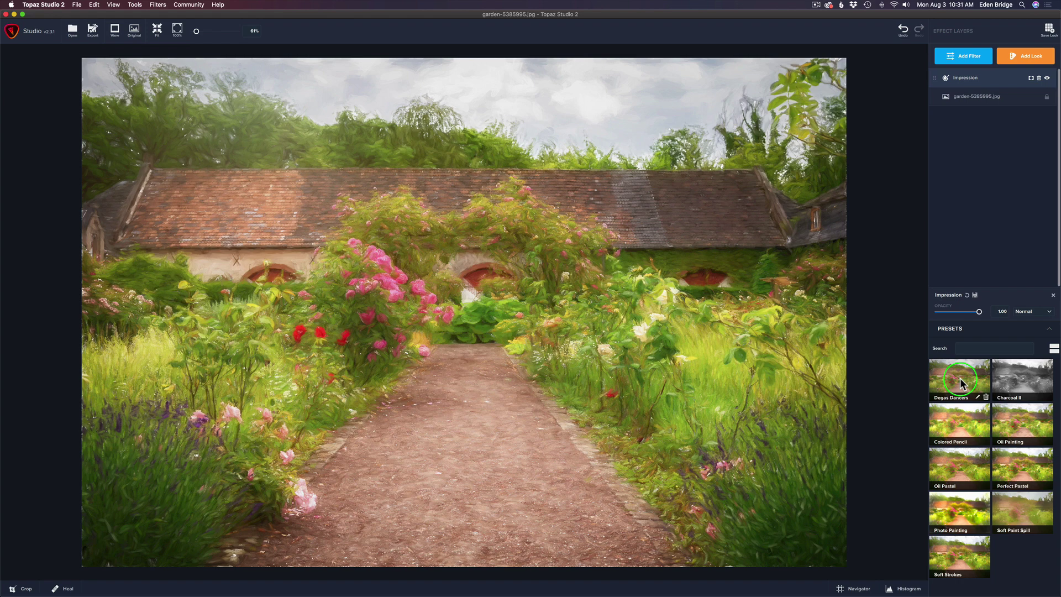
{"action": "mouse_move", "coordinate": [960, 380]}
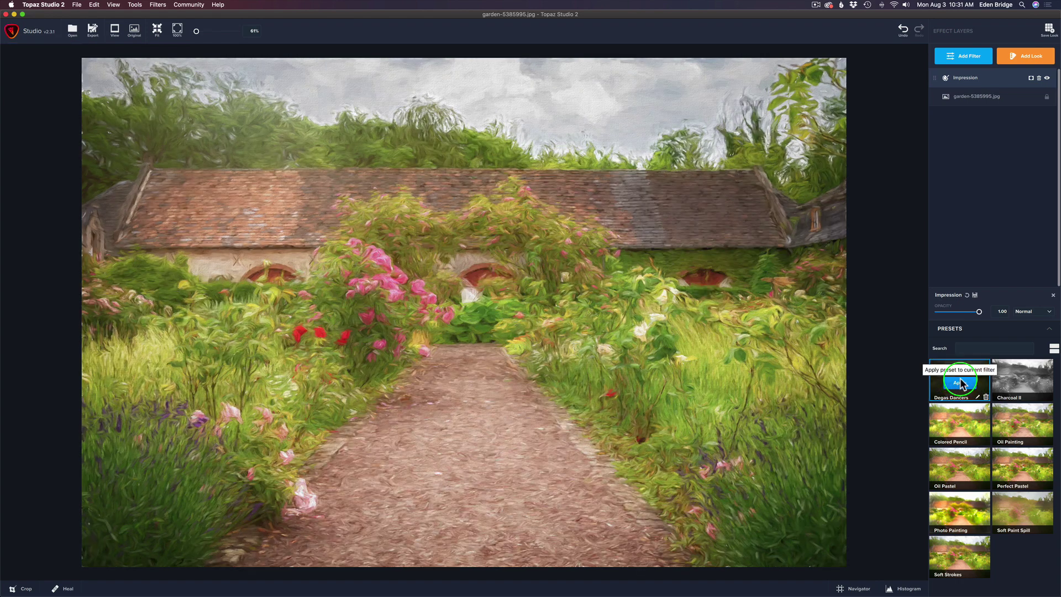
{"action": "left_click", "coordinate": [1025, 384]}
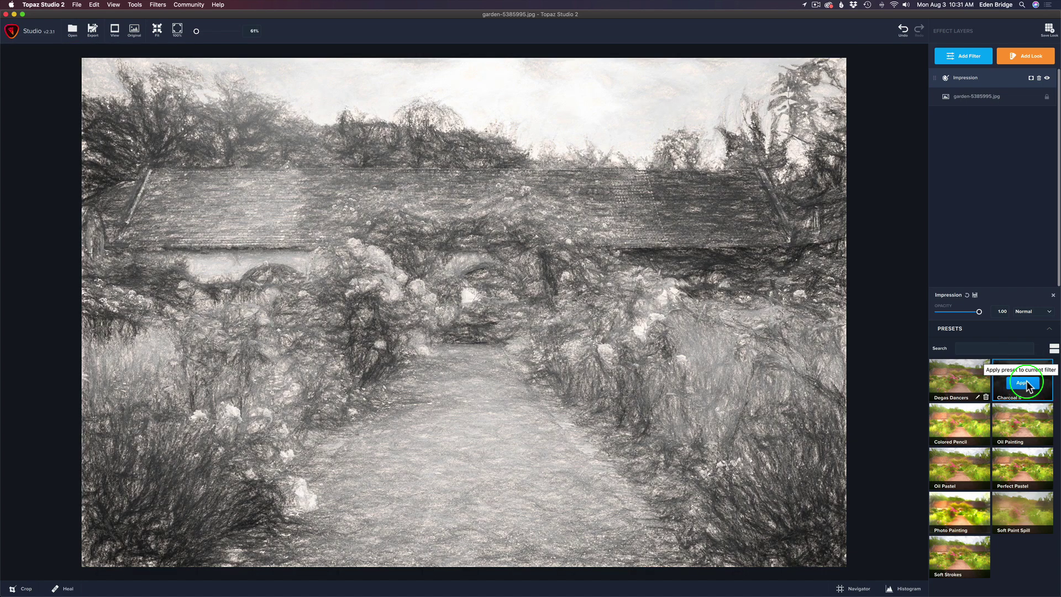
{"action": "left_click", "coordinate": [961, 424]}
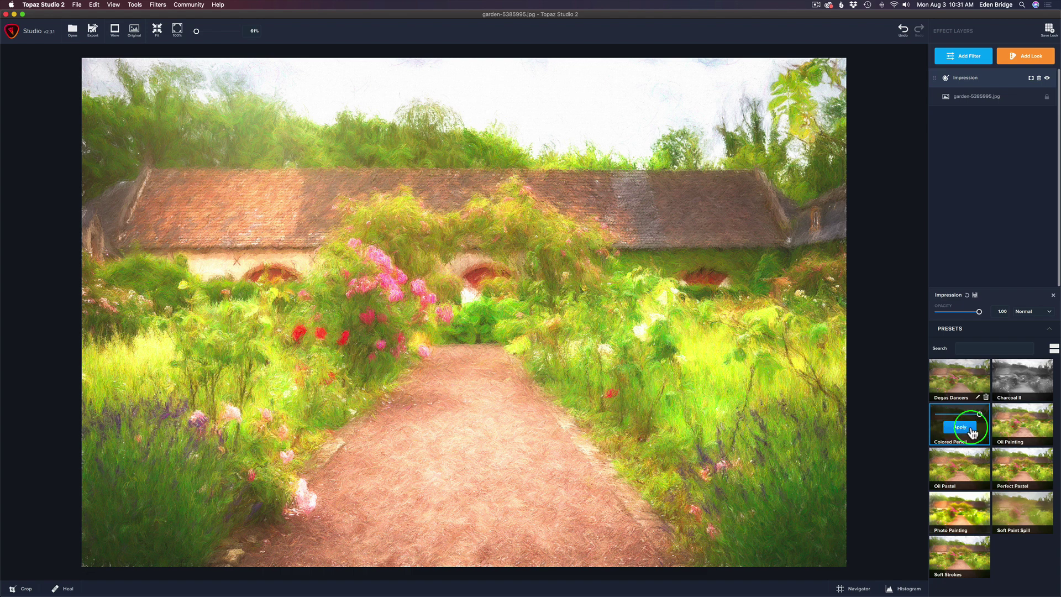
Preview the Oil Painting preset and browse the Oil Pastel and Perfect Pastel presets
{"action": "left_click", "coordinate": [1040, 425]}
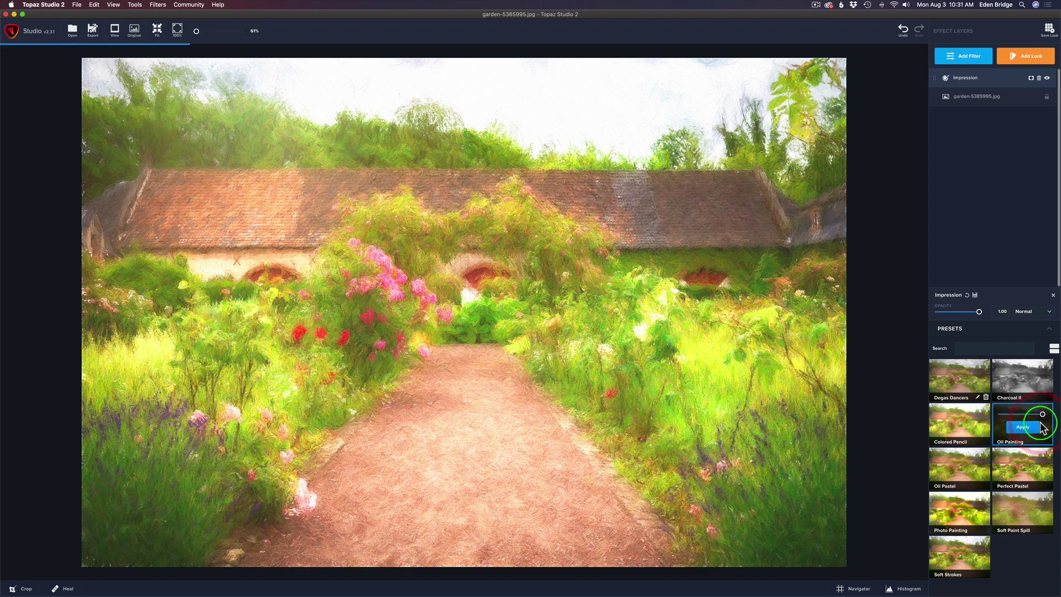
{"action": "scroll", "coordinate": [496, 402], "scroll_direction": "up", "scroll_amount": 10}
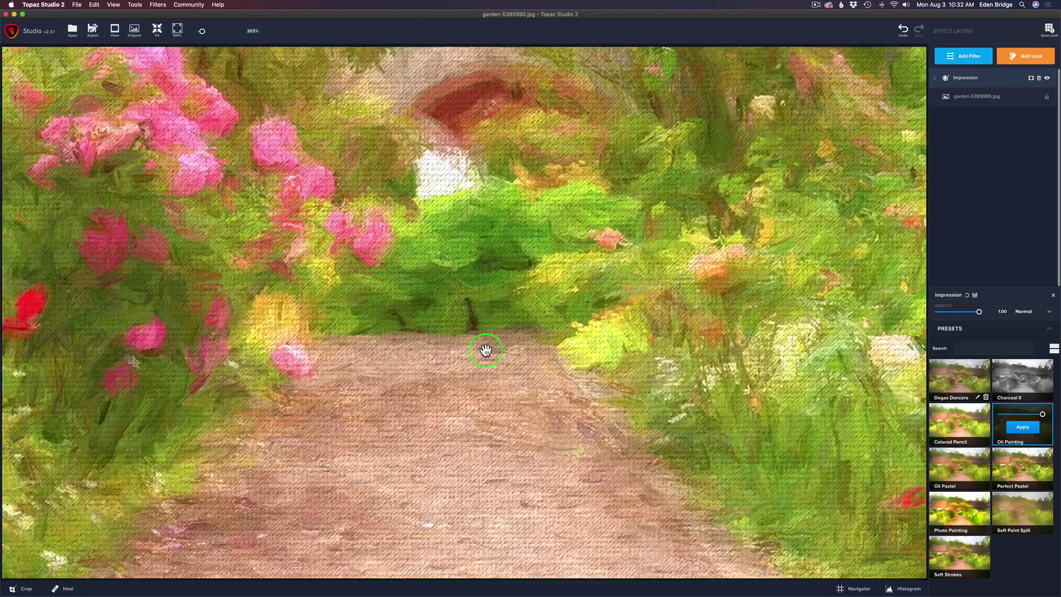
{"action": "scroll", "coordinate": [486, 350], "scroll_direction": "down", "scroll_amount": 10}
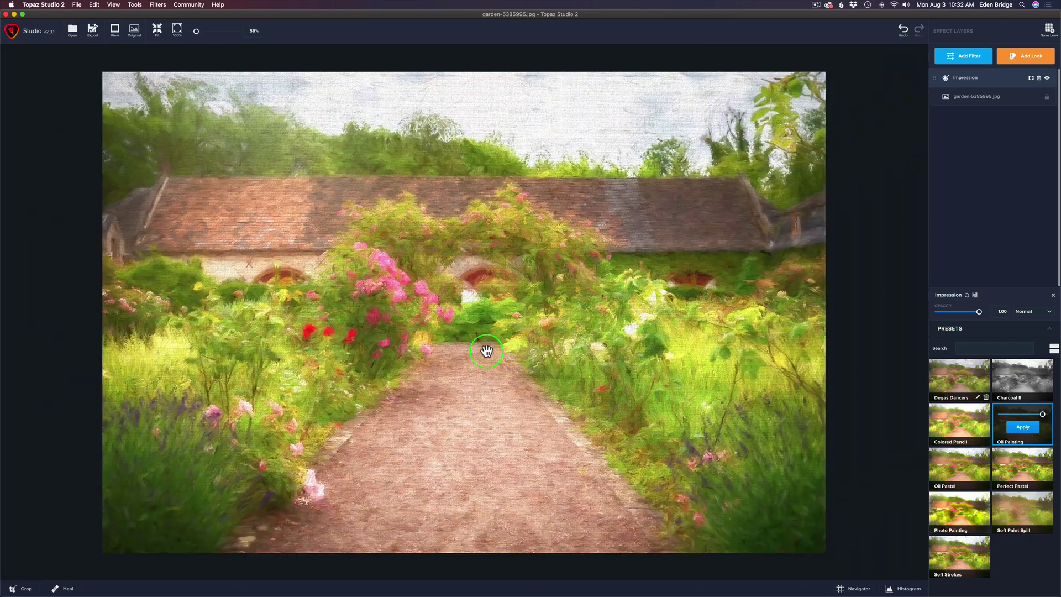
{"action": "scroll", "coordinate": [486, 350], "scroll_direction": "down", "scroll_amount": 1}
{"action": "mouse_move", "coordinate": [963, 466]}
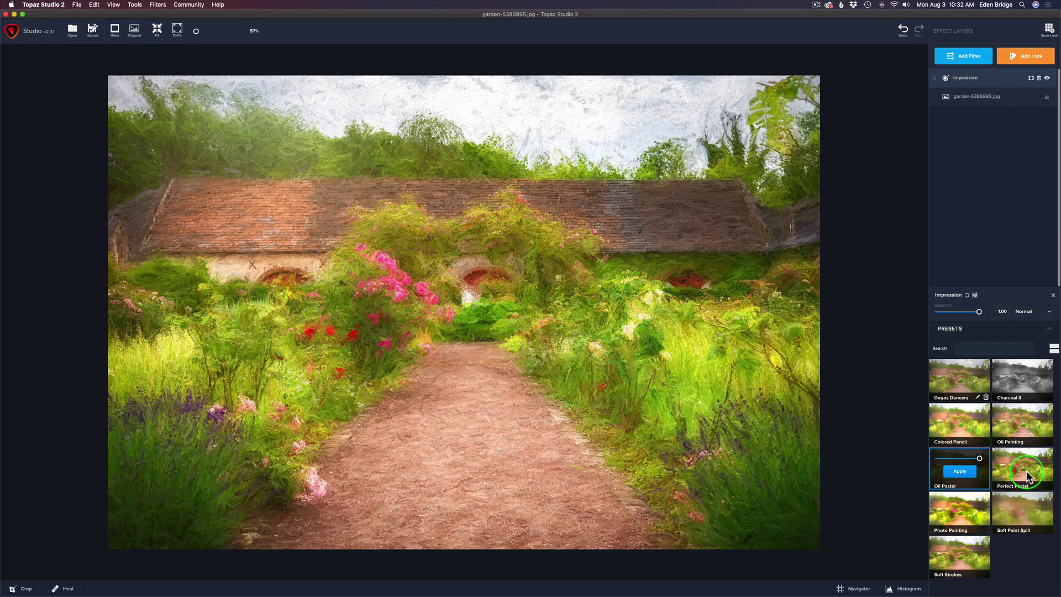
{"action": "mouse_move", "coordinate": [1027, 471]}
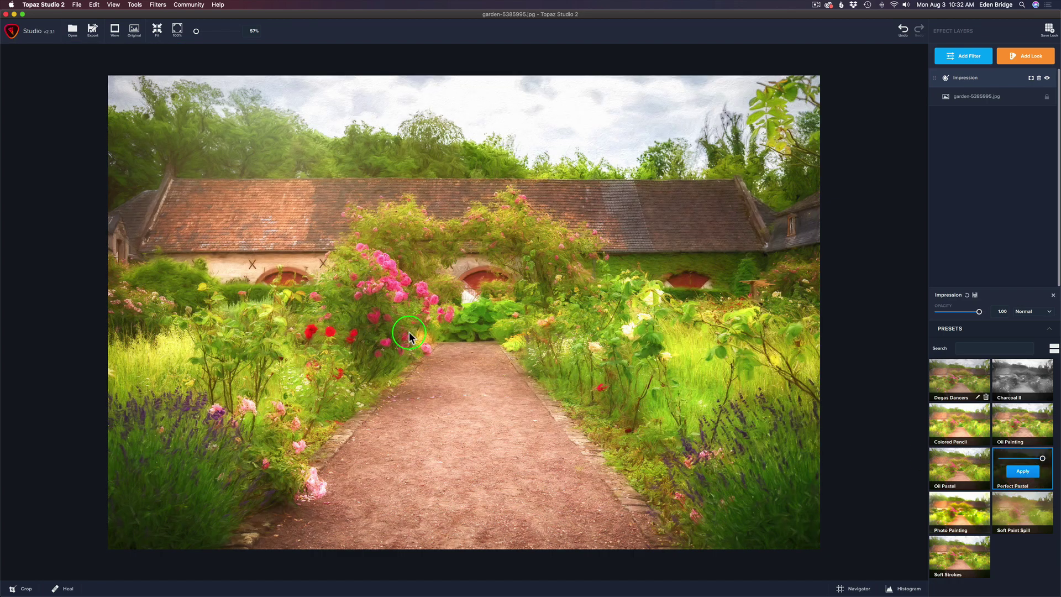
{"action": "scroll", "coordinate": [410, 333], "scroll_direction": "up", "scroll_amount": 5}
{"action": "scroll", "coordinate": [412, 336], "scroll_direction": "down", "scroll_amount": 5}
{"action": "scroll", "coordinate": [411, 336], "scroll_direction": "up", "scroll_amount": 1}
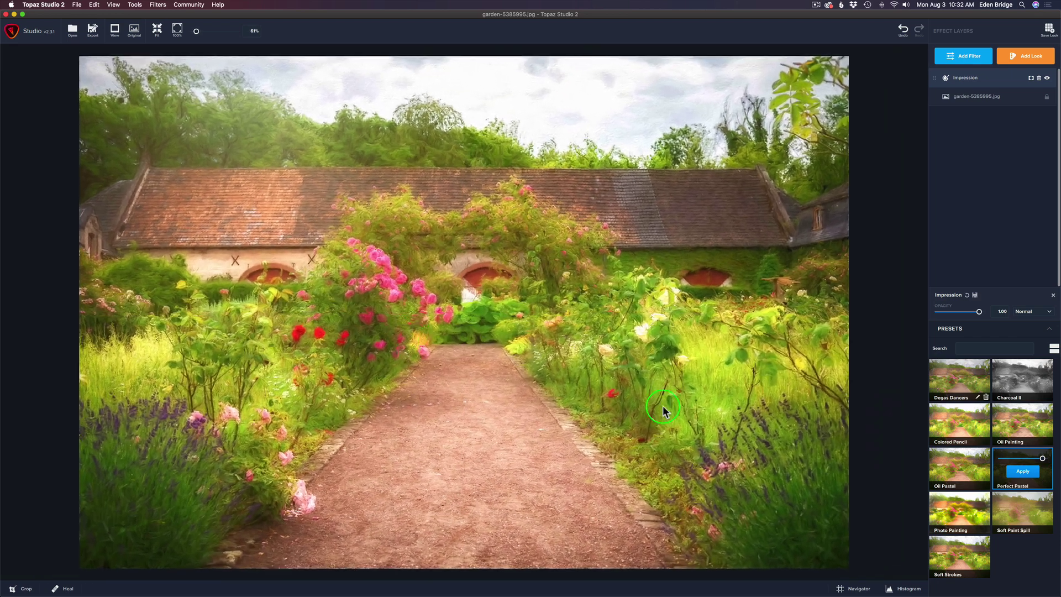
Preview the Photo Painting preset, then the Soft Strokes preset
{"action": "left_click", "coordinate": [968, 517]}
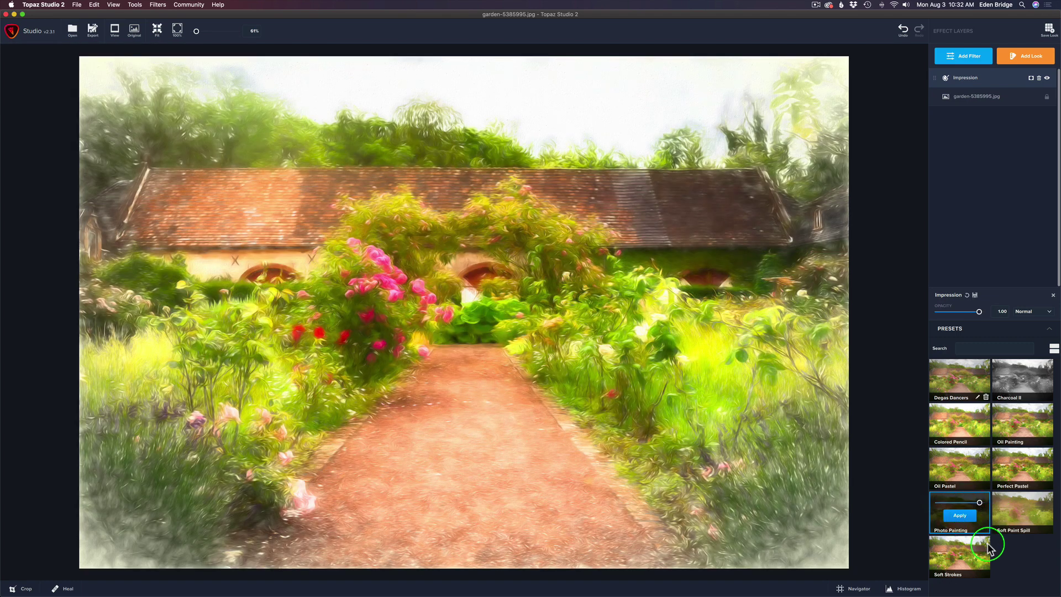
{"action": "left_click", "coordinate": [970, 552]}
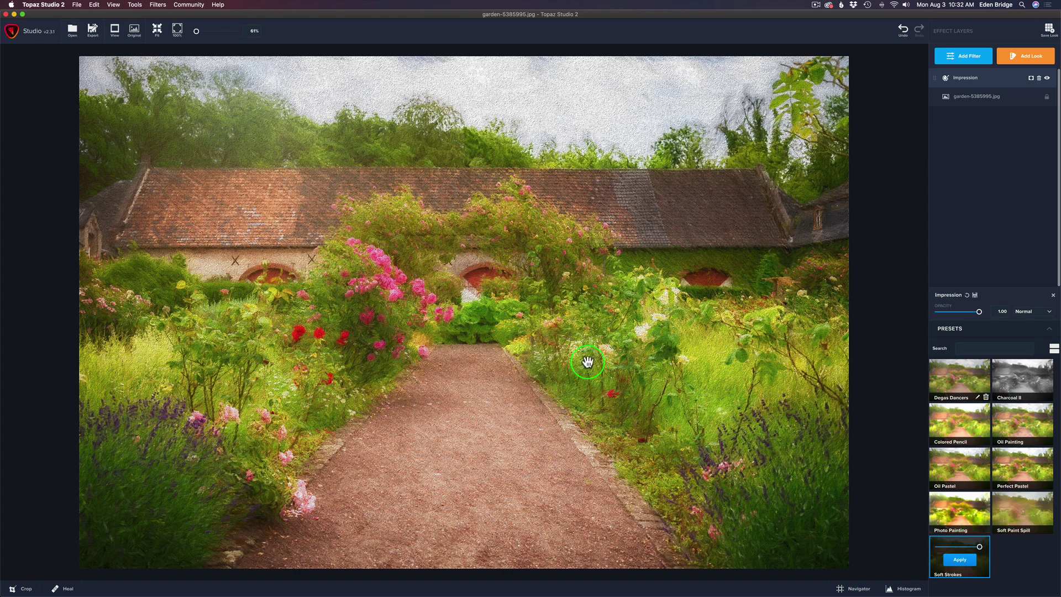
{"action": "scroll", "coordinate": [588, 362], "scroll_direction": "up", "scroll_amount": 5}
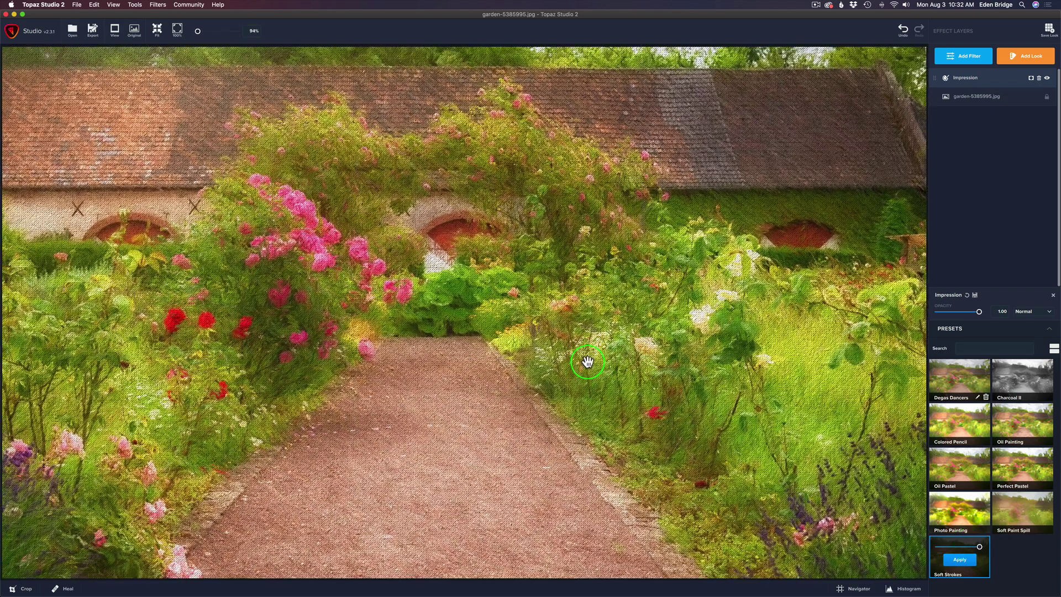
{"action": "scroll", "coordinate": [587, 362], "scroll_direction": "down", "scroll_amount": 5}
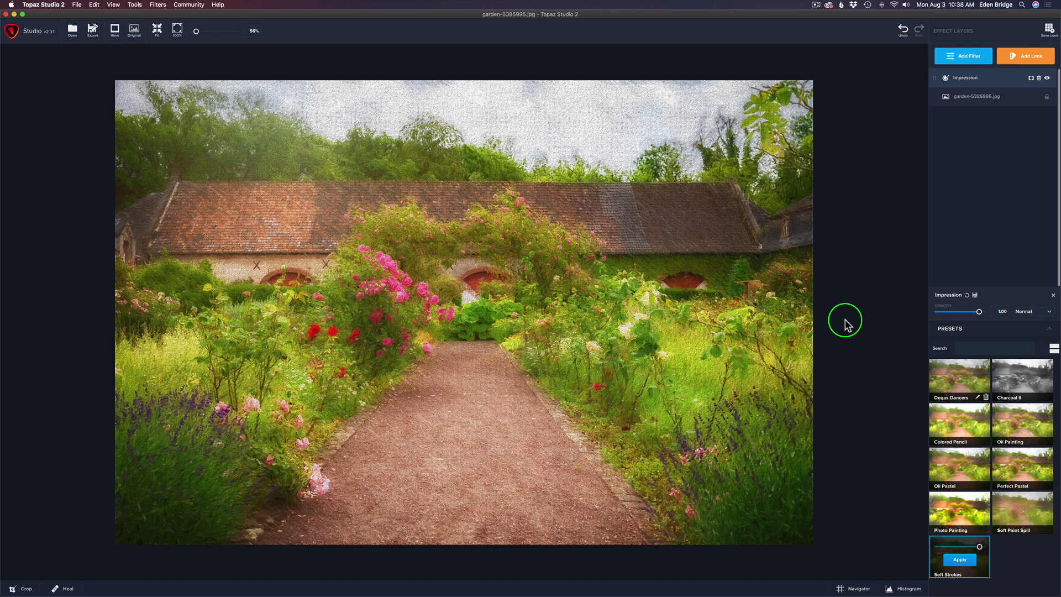
Apply the Soft Strokes preset to the Impression layer
{"action": "left_click", "coordinate": [961, 563]}
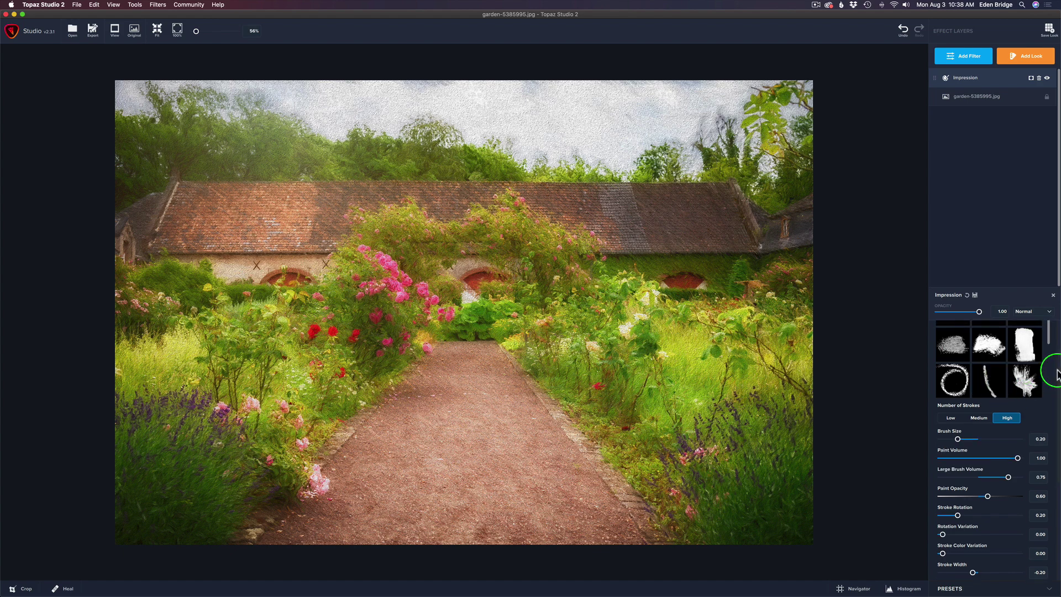
{"action": "scroll", "coordinate": [1050, 329], "scroll_direction": "up", "scroll_amount": 3}
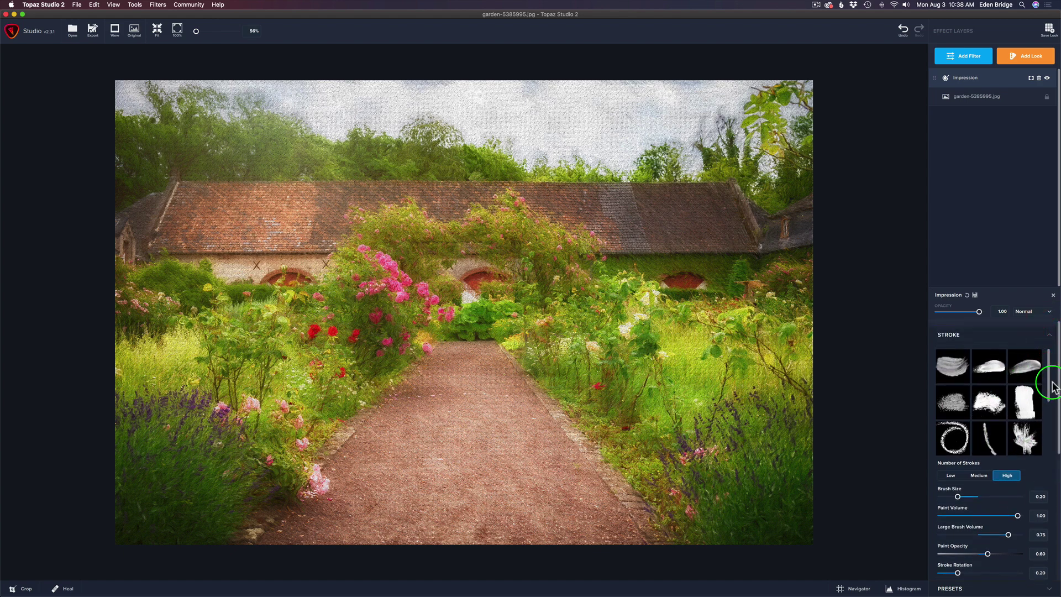
{"action": "scroll", "coordinate": [1048, 387], "scroll_direction": "down", "scroll_amount": 3}
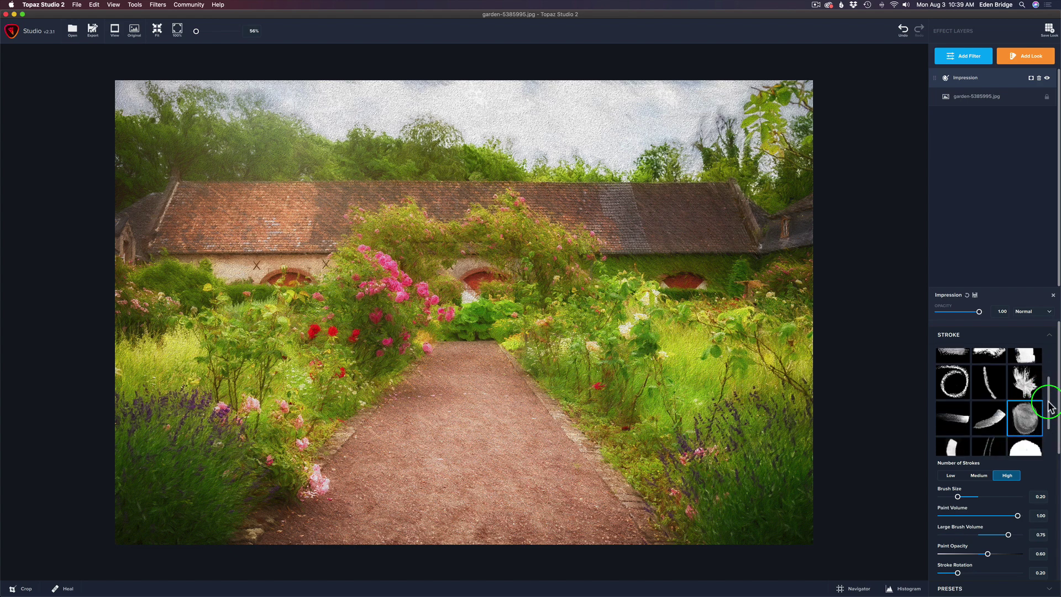
{"action": "scroll", "coordinate": [1049, 396], "scroll_direction": "up", "scroll_amount": 2}
{"action": "mouse_move", "coordinate": [1049, 395]}
{"action": "left_mouse_down"}
{"action": "mouse_move", "coordinate": [1046, 372]}
{"action": "mouse_move", "coordinate": [1046, 382]}
{"action": "left_mouse_up"}
Switch to a different stroke brush and set Number of Strokes to Medium
{"action": "left_click", "coordinate": [959, 394]}
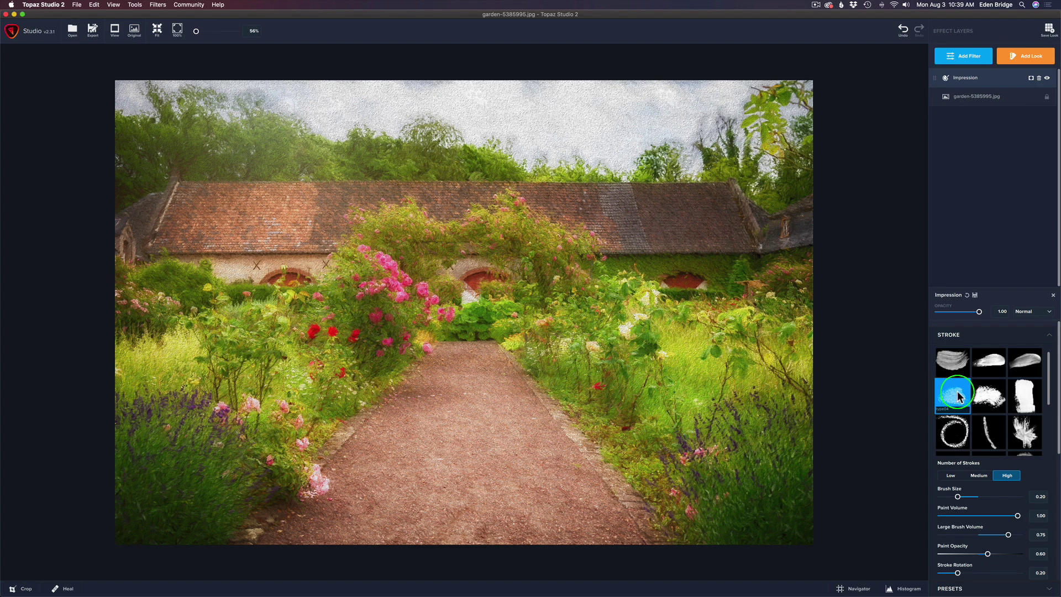
{"action": "left_click", "coordinate": [979, 477]}
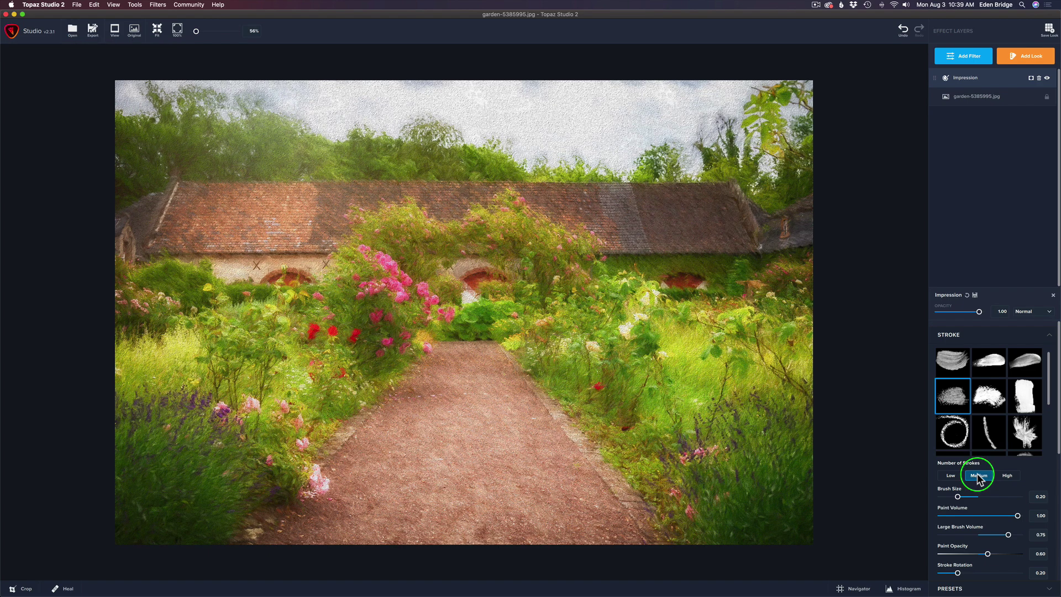
{"action": "mouse_move", "coordinate": [1058, 426]}
{"action": "left_mouse_down"}
{"action": "mouse_move", "coordinate": [1050, 559]}
{"action": "mouse_move", "coordinate": [1022, 569]}
{"action": "left_mouse_up"}
Reduce the Impression layer's Texture Strength from 1.00 to 0.46
{"action": "left_click", "coordinate": [1042, 559]}
{"action": "left_click_drag", "start_coordinate": [1057, 475], "coordinate": [1057, 530]}
{"action": "scroll", "coordinate": [356, 211], "scroll_direction": "up", "scroll_amount": 3}
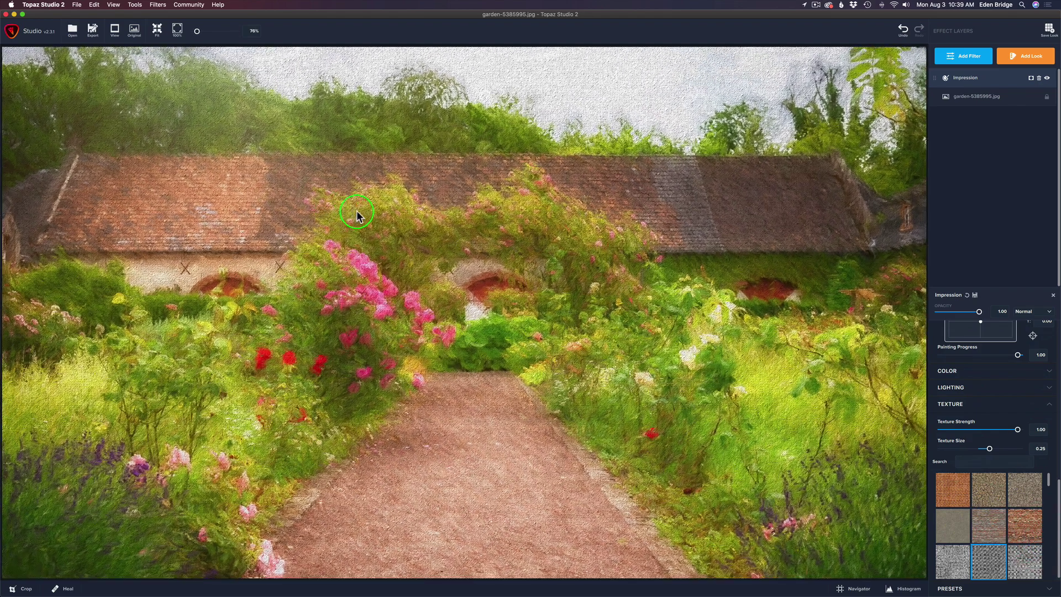
{"action": "scroll", "coordinate": [360, 214], "scroll_direction": "up", "scroll_amount": 1}
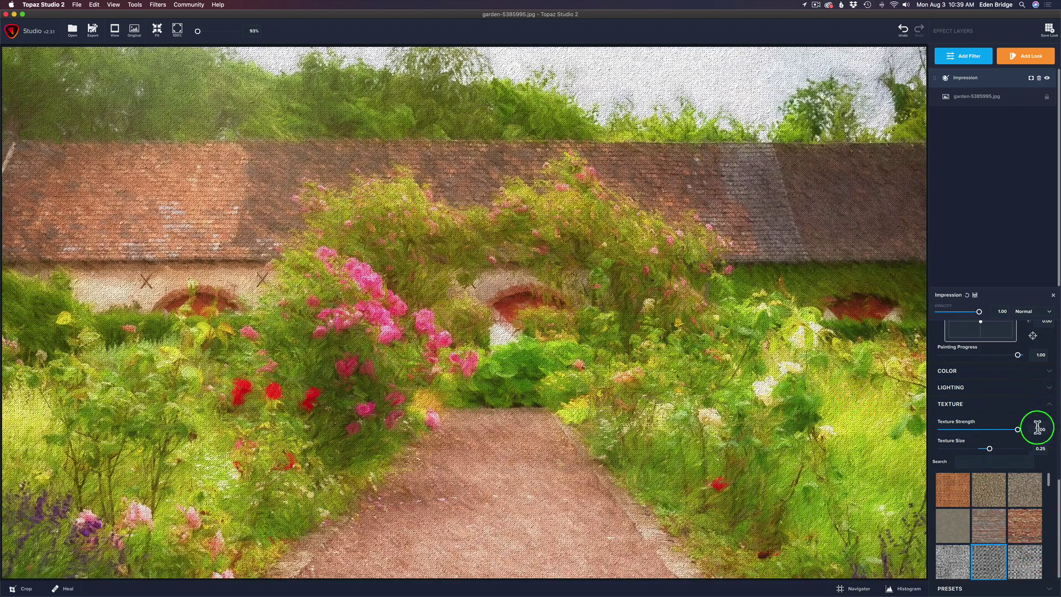
{"action": "left_click_drag", "start_coordinate": [1026, 429], "coordinate": [978, 431]}
{"action": "scroll", "coordinate": [777, 387], "scroll_direction": "down", "scroll_amount": 5}
{"action": "scroll", "coordinate": [780, 391], "scroll_direction": "down", "scroll_amount": 2}
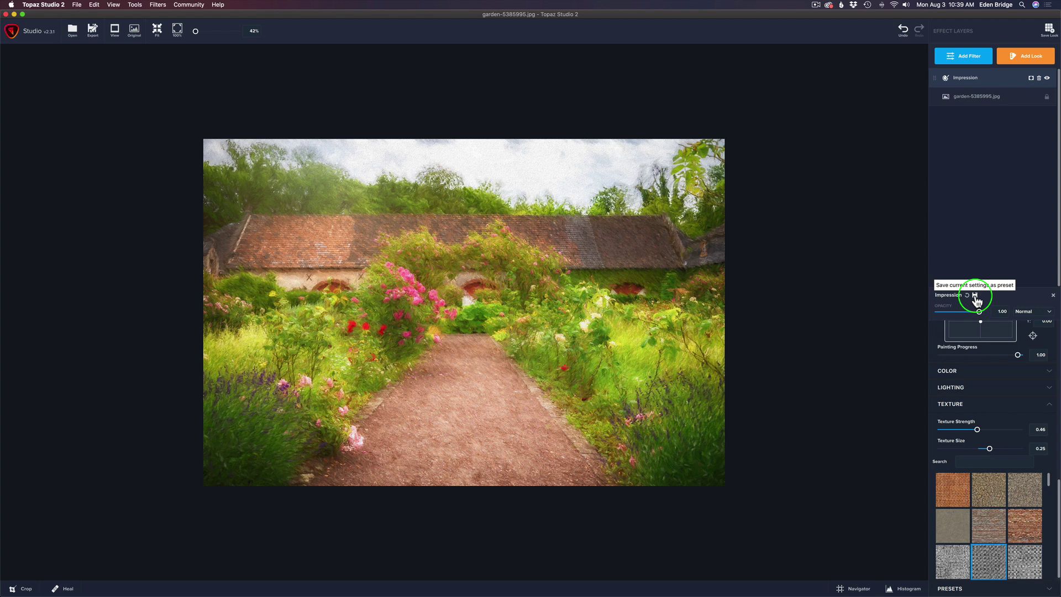
Save the current Impression settings as a custom preset named 'Old Painting'
{"action": "left_click", "coordinate": [975, 295]}
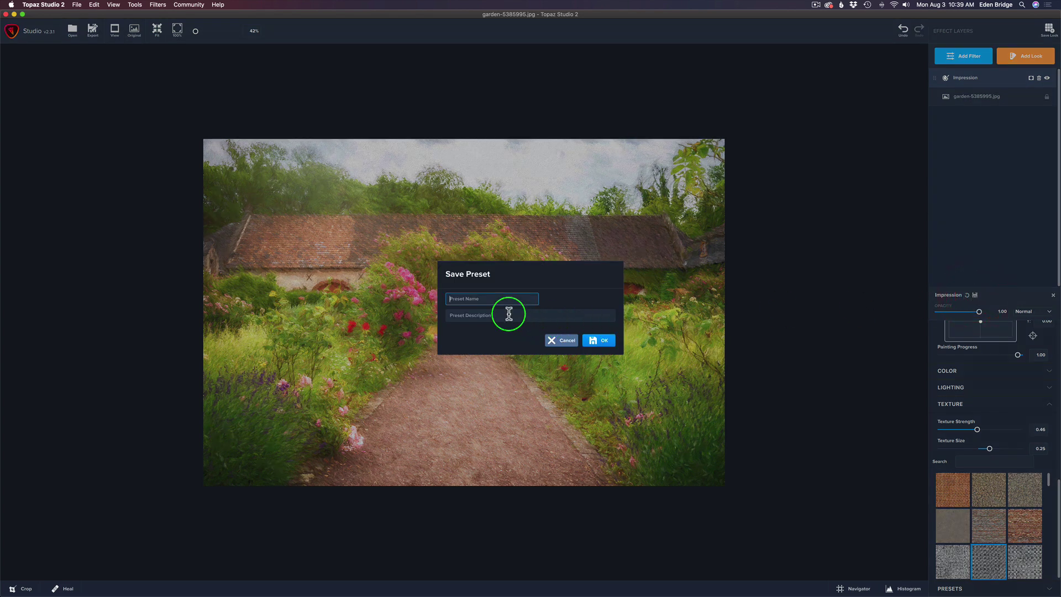
{"action": "type", "text": "old Painting"}
{"action": "left_click", "coordinate": [606, 340]}
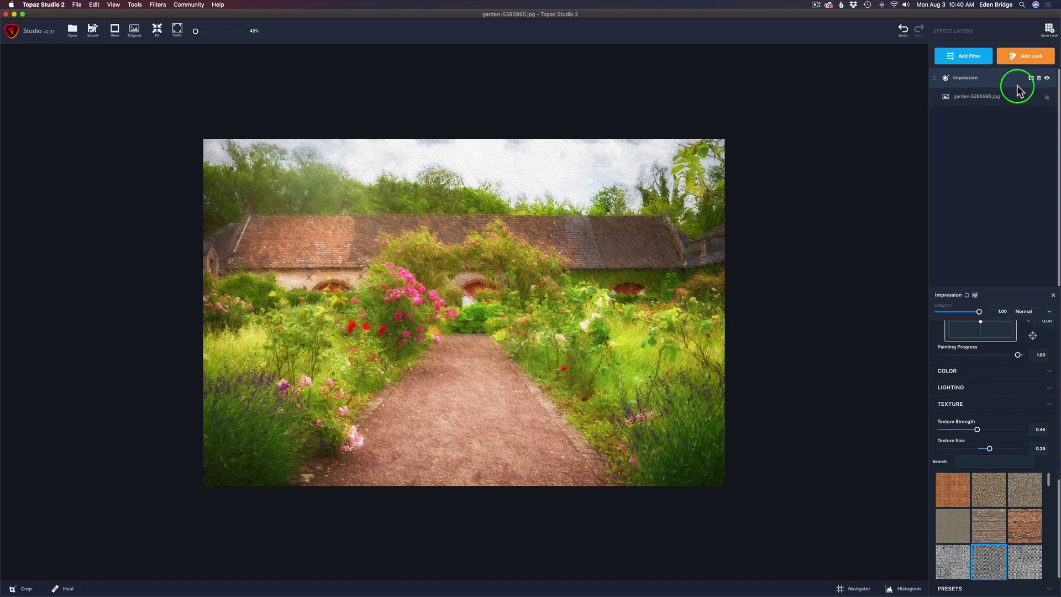
Reset Impression to defaults and show its presets, now listing Old Painting
{"action": "scroll", "coordinate": [1004, 323], "scroll_direction": "up", "scroll_amount": 10}
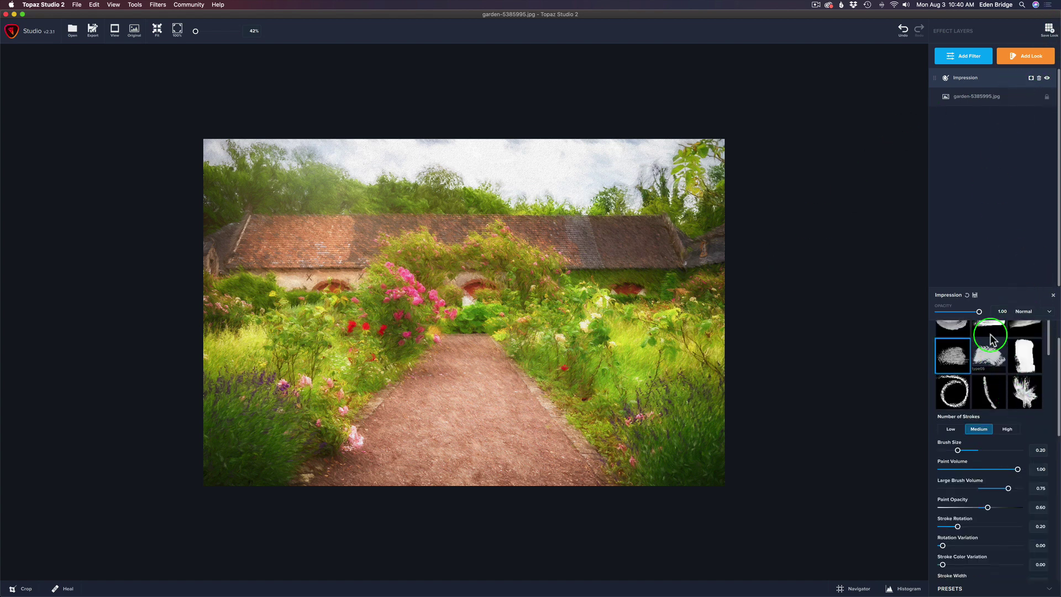
{"action": "left_click", "coordinate": [967, 296]}
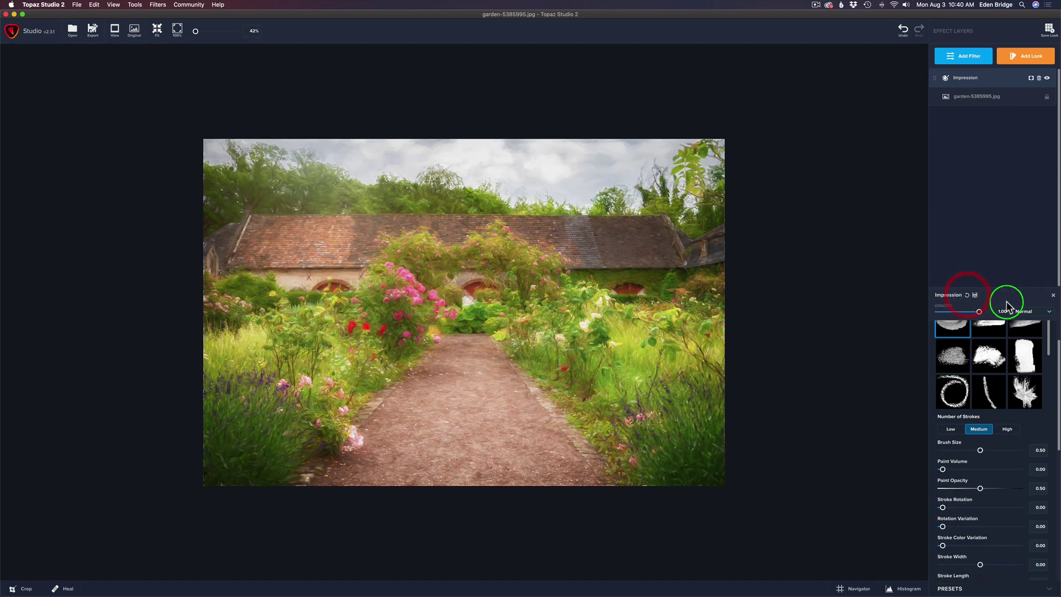
{"action": "left_click", "coordinate": [1044, 588]}
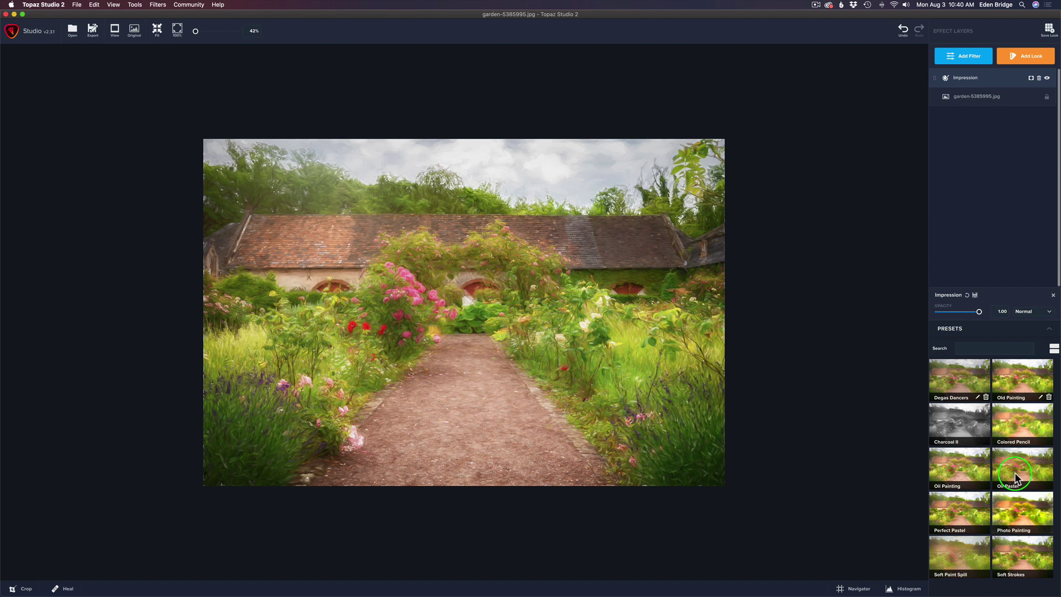
Preview and apply the custom Old Painting preset to the Impression layer
{"action": "left_click", "coordinate": [1020, 380]}
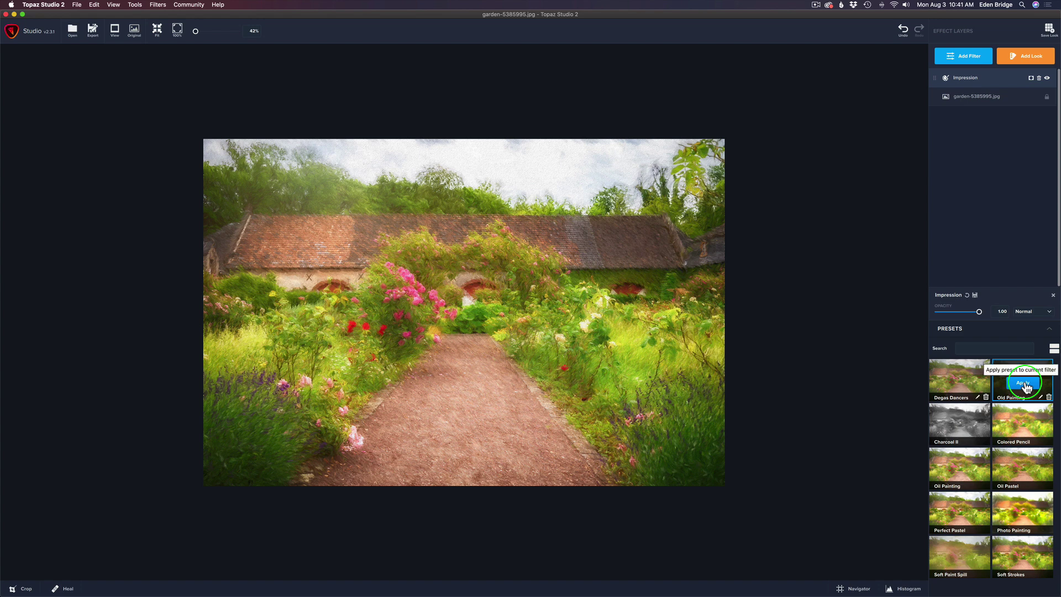
{"action": "left_click", "coordinate": [1024, 384]}
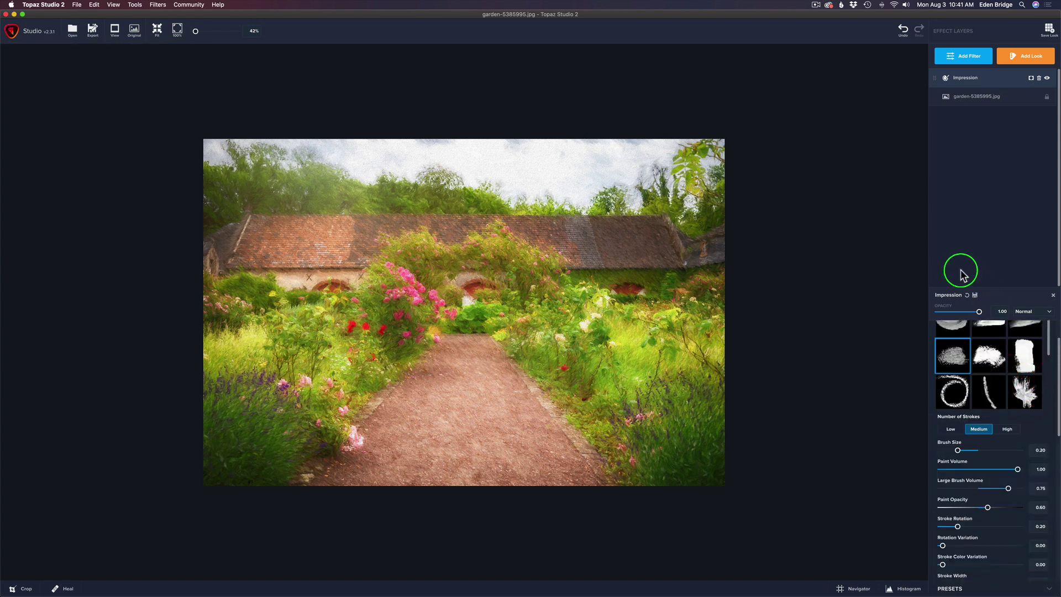